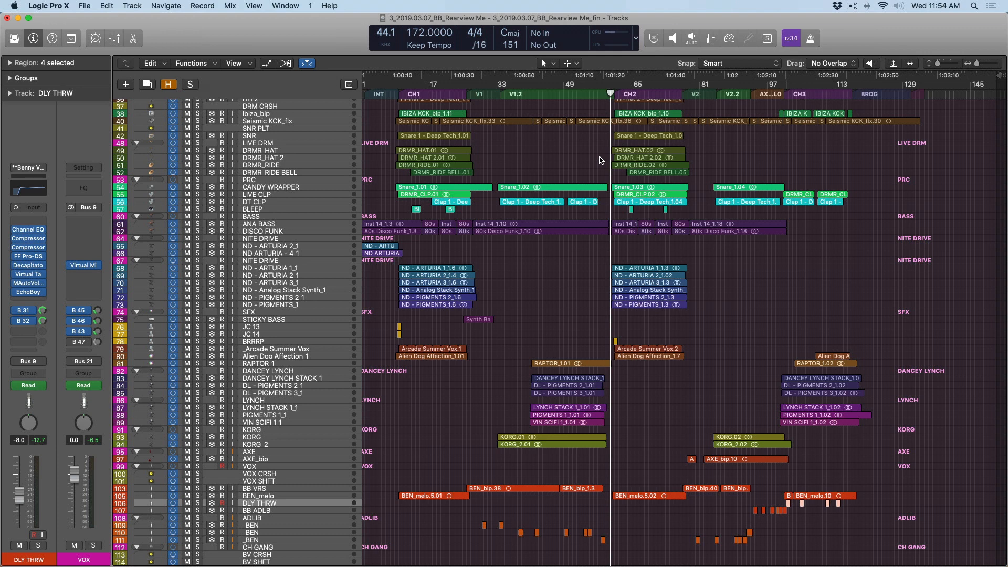
- Mute the DLY THRW track and play the song from just before the CH3 section
left_click(594, 272)
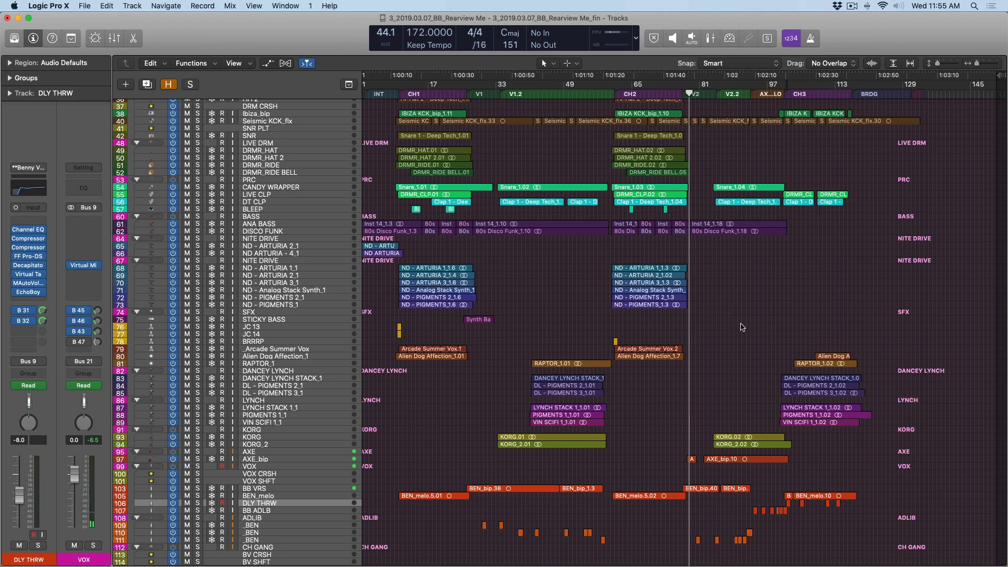
left_click_drag(765, 414, 843, 519)
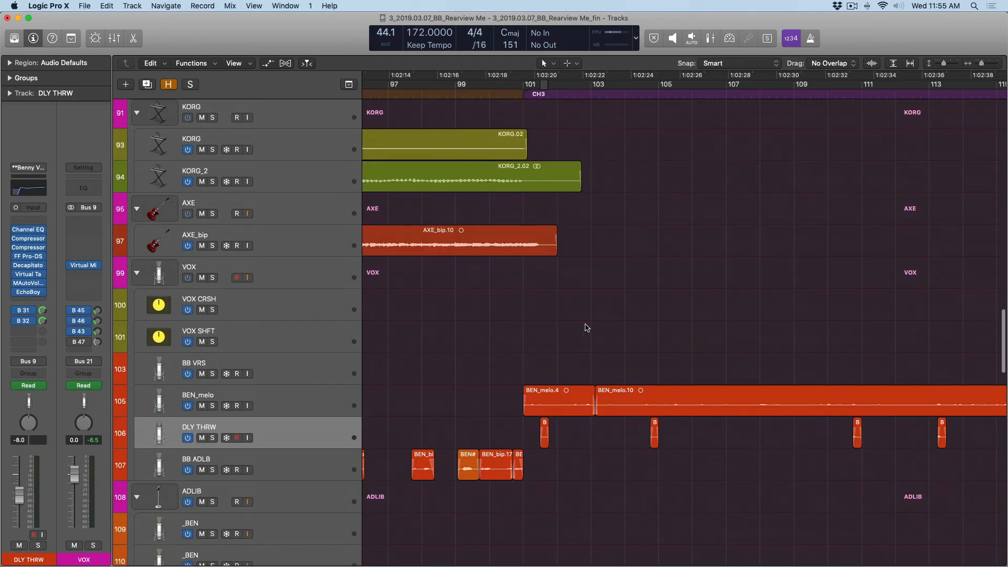
left_click(201, 439)
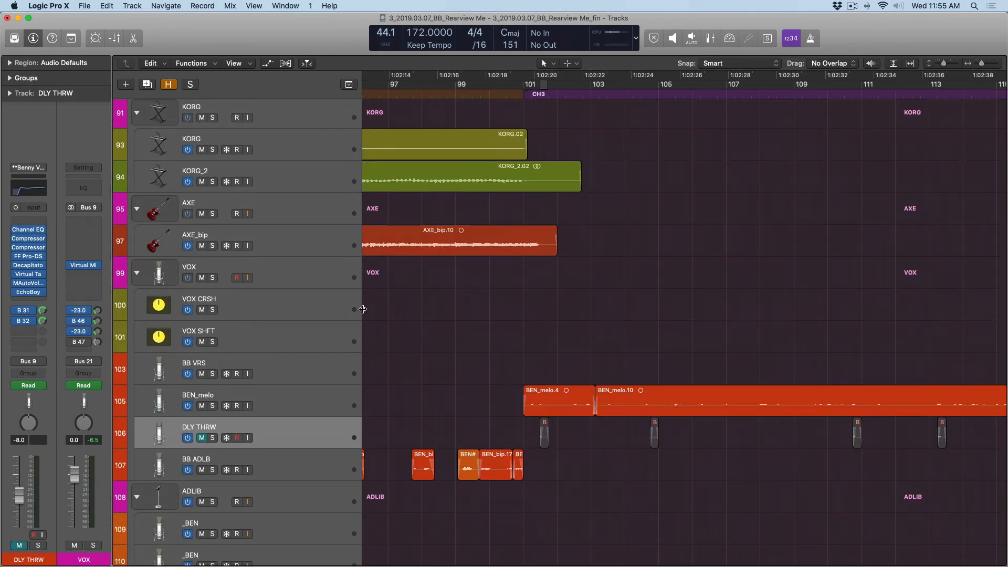
left_click(487, 97)
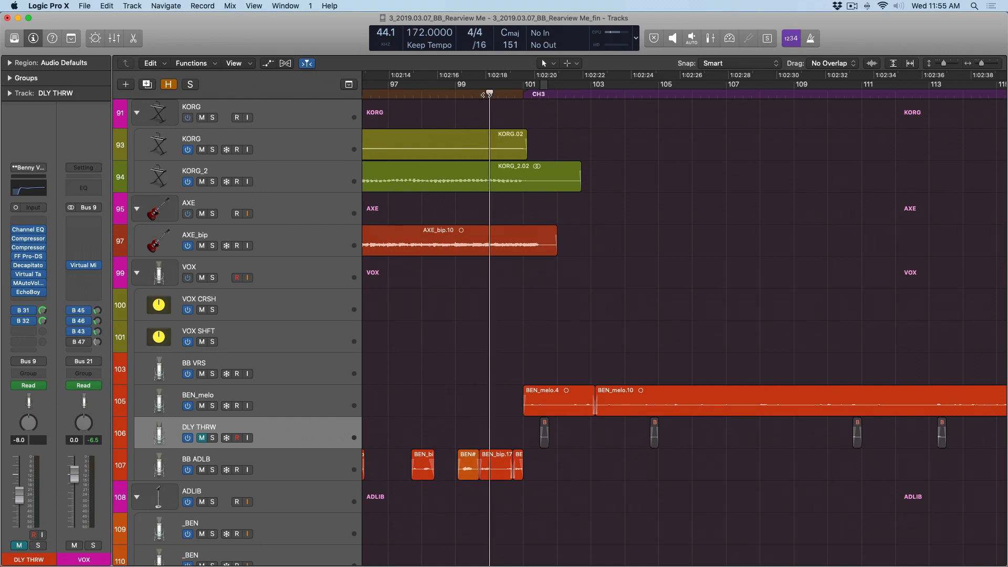
key("space")
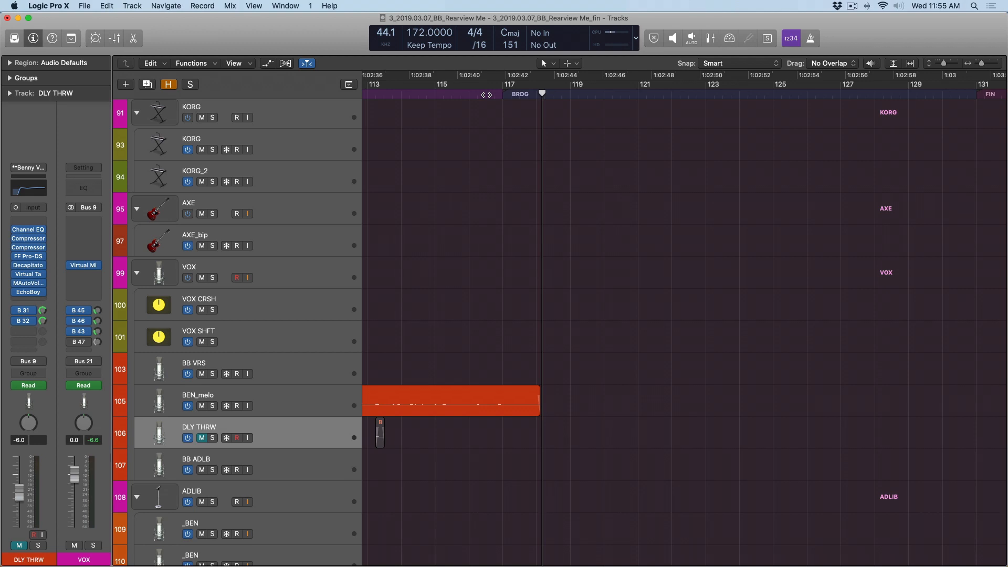
- Duplicate the BEN_melo track with its channel settings directly below the original
key("super+Left")
key("super+Left")
key("super+Left")
key("super+Left")
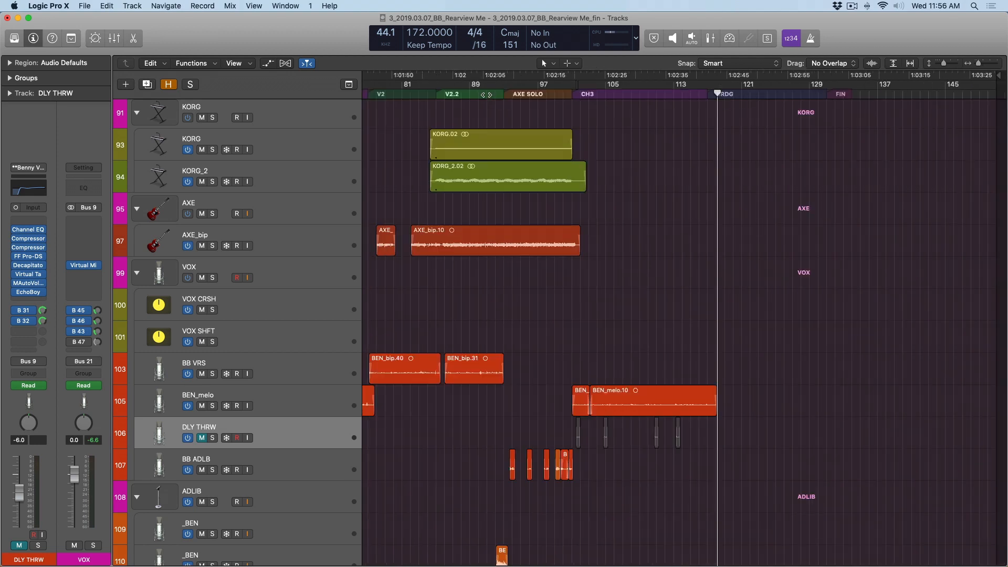
left_click_drag(531, 373, 719, 487)
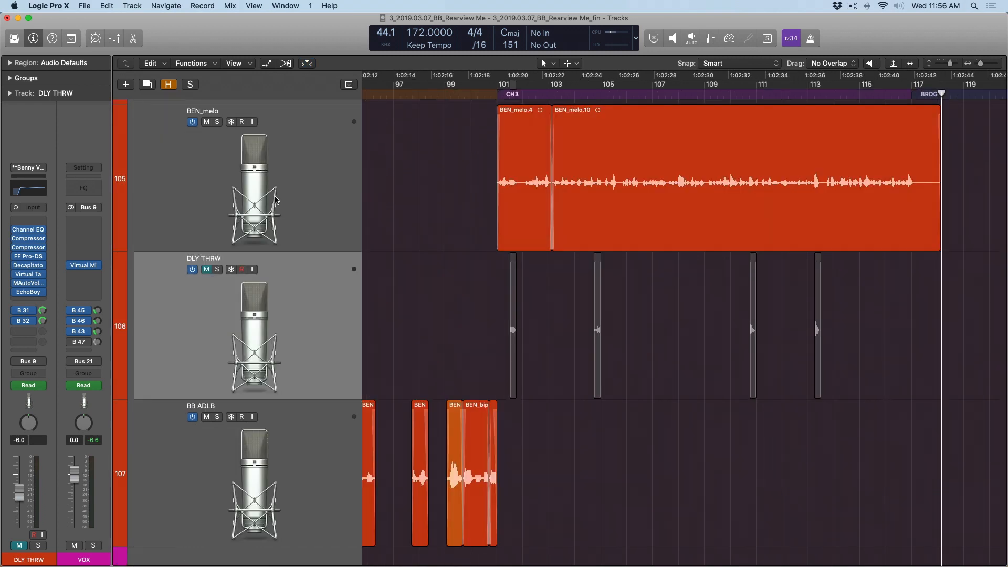
left_click(269, 195)
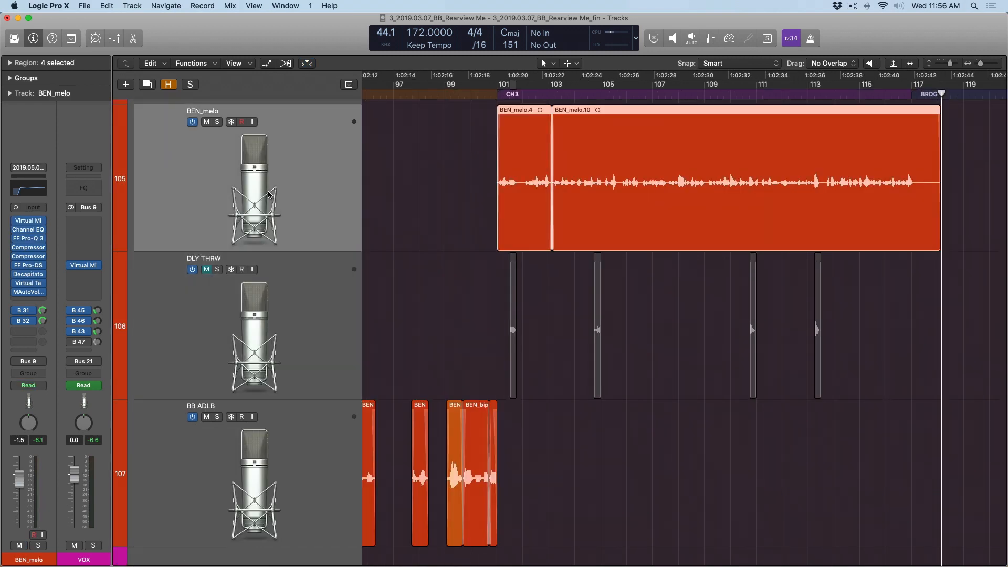
key("super+d")
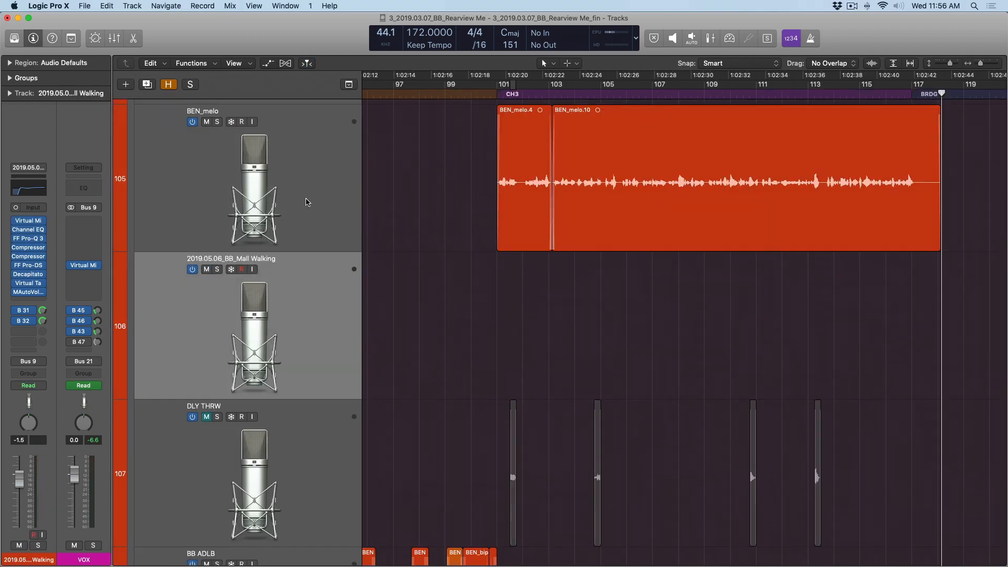
left_click(273, 197)
left_click(282, 286)
- Copy the vocal word at bar 101 3 from BEN_melo onto the duplicated track at the same position
left_click_drag(510, 188, 534, 441)
scroll(512, 255, "down", 3)
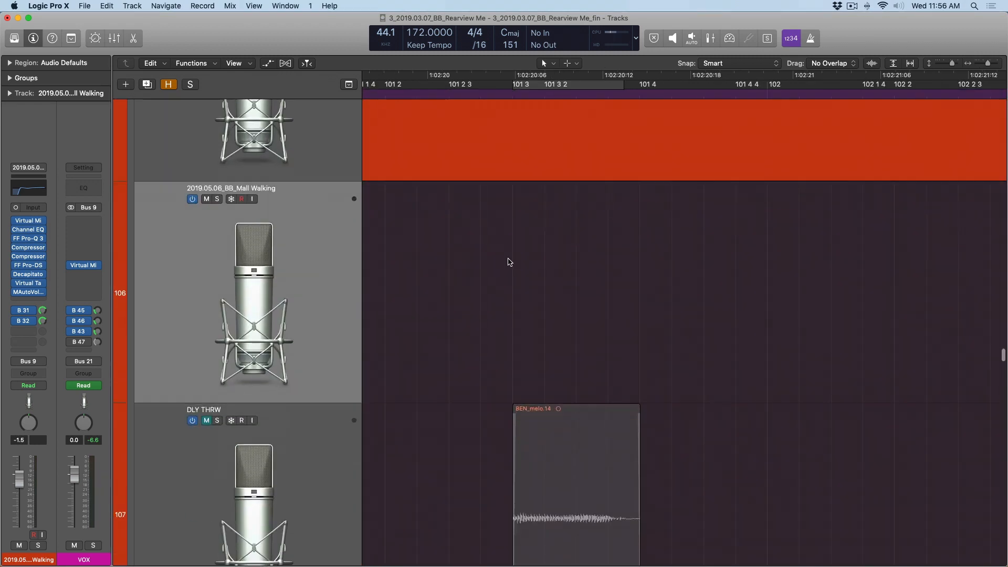
scroll(508, 261, "up", 3)
key("super+Left")
key("super+Left")
key("super+Left")
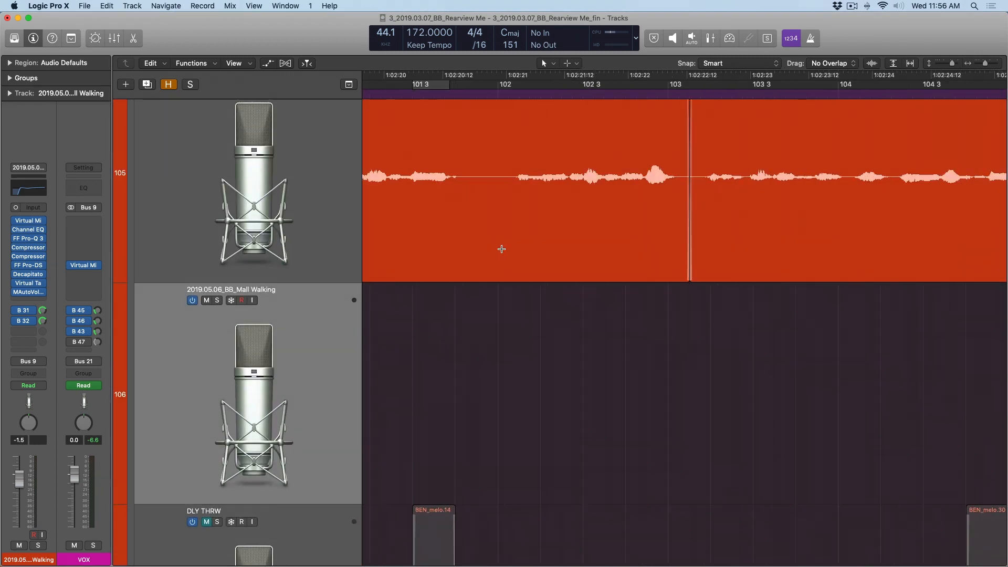
scroll(488, 249, "left", 3)
left_click_drag(467, 255, 509, 271)
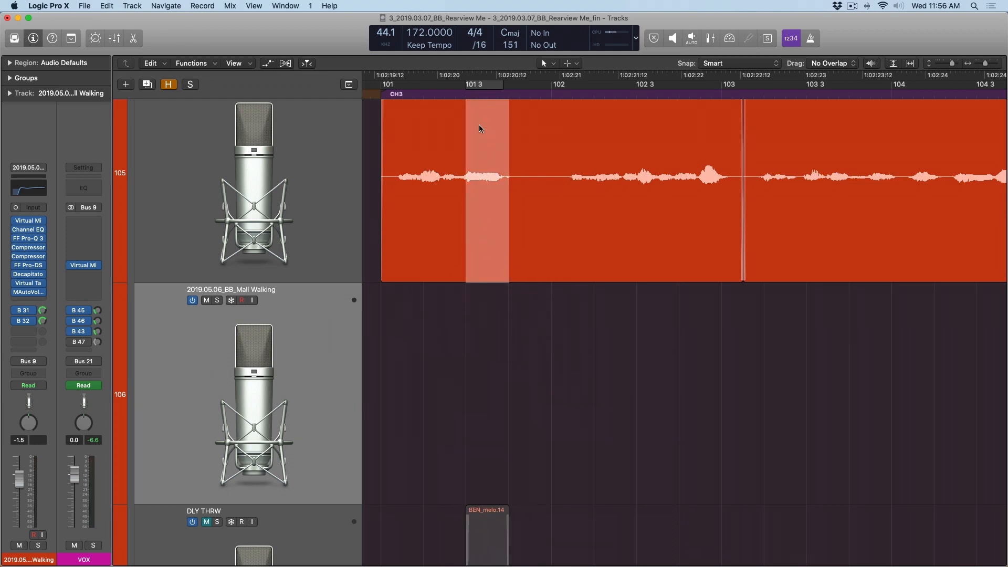
left_click_drag(478, 124, 470, 303)
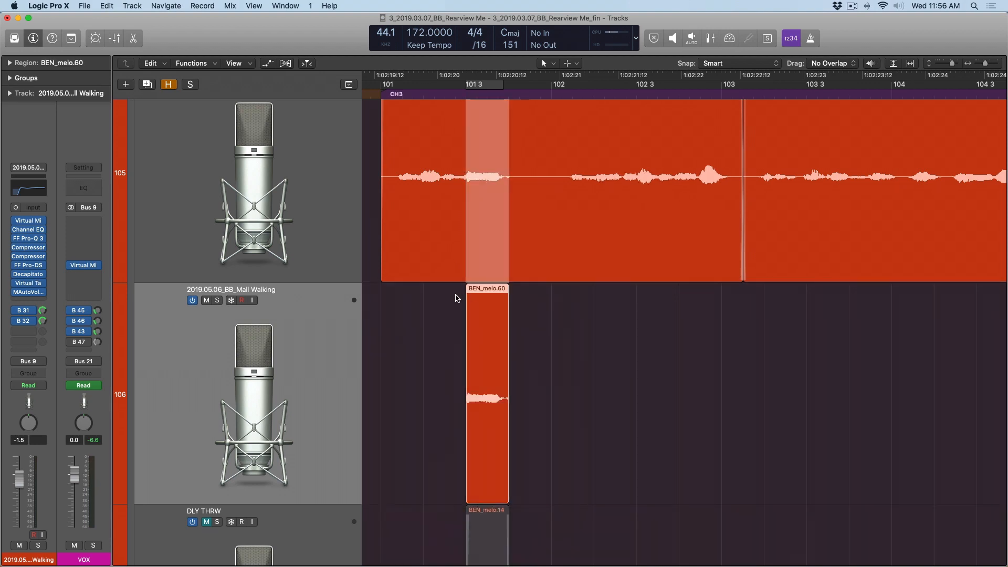
left_click(458, 297)
- Insert a Stereo Delay after the last plug-in on the duplicated track and set its left and right output mix to 100%
scroll(466, 295, "left", 3)
scroll(399, 308, "down", 4)
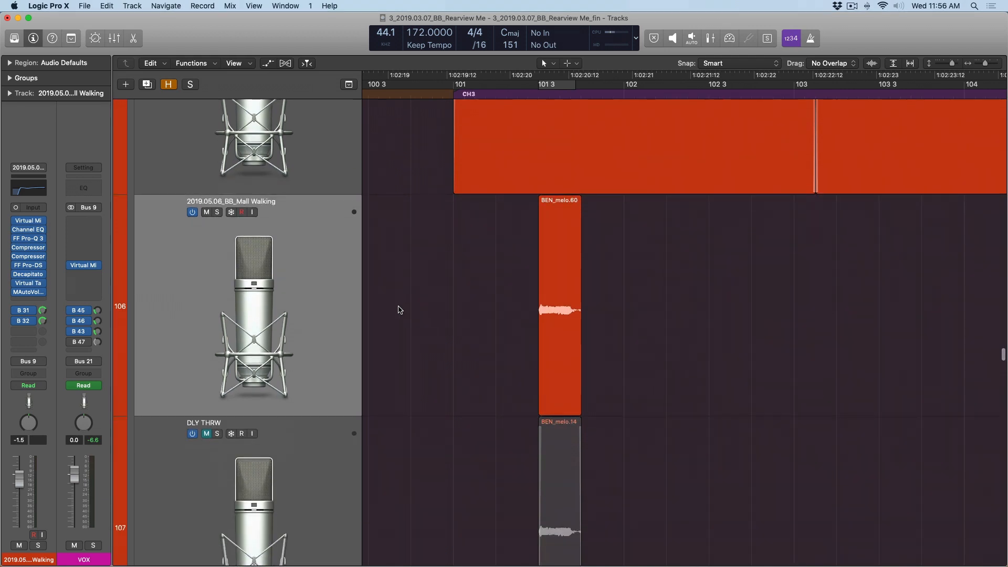
scroll(254, 293, "down", 2)
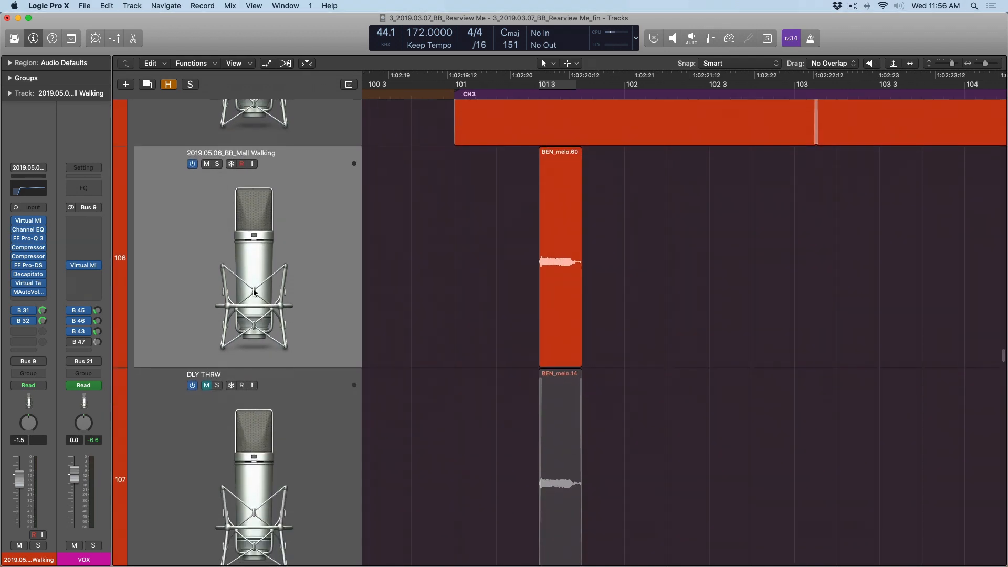
left_click(28, 301)
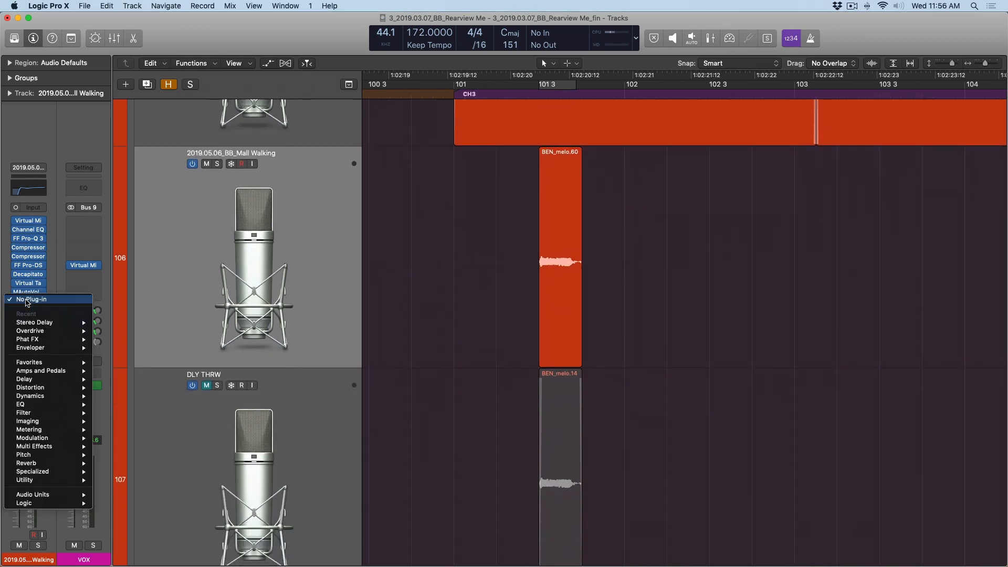
left_click(38, 323)
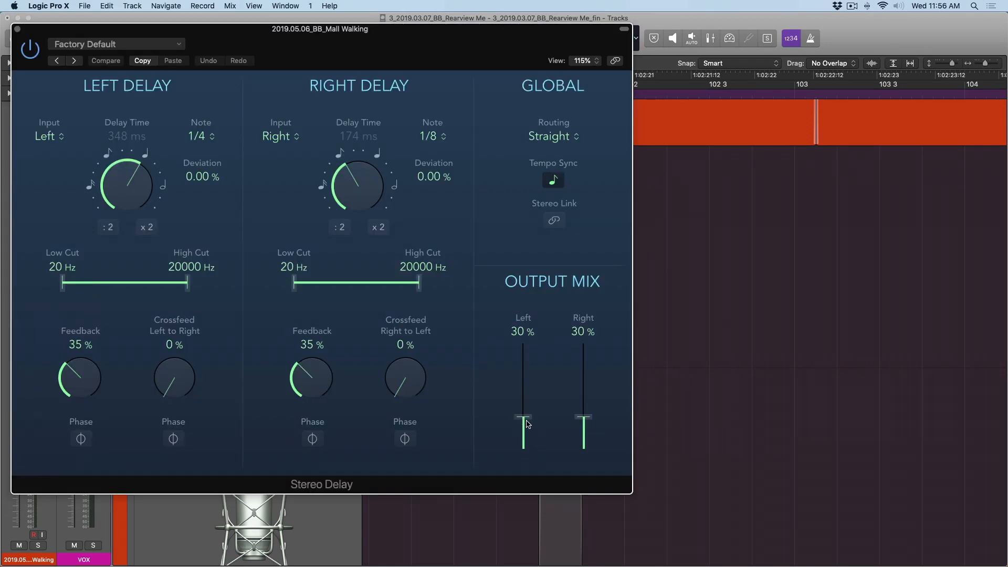
left_click_drag(526, 418, 524, 323)
left_click_drag(585, 412, 584, 341)
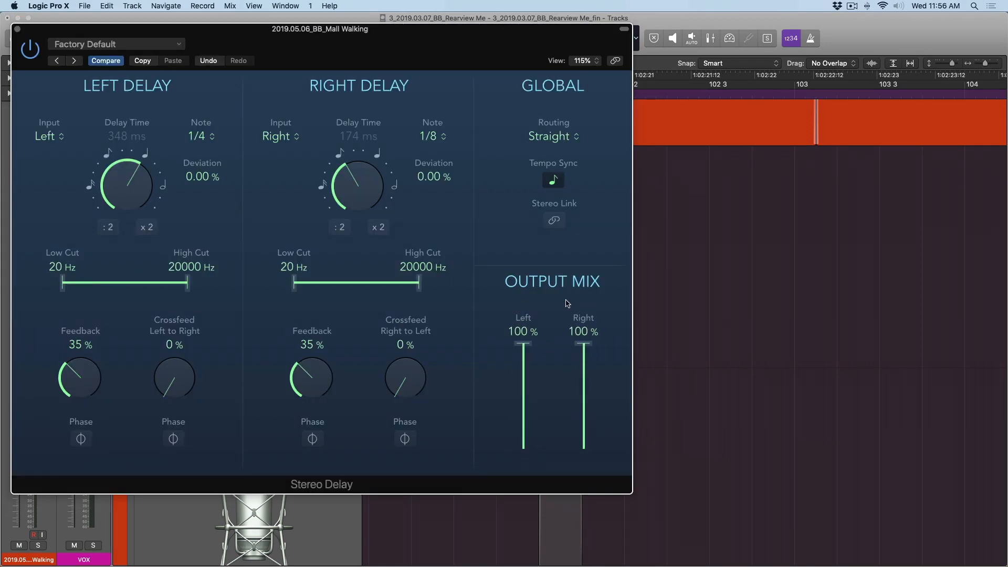
key("super+w")
- Mute the duplicated vocal track, unmute DLY THRW, and play the song from just before the CH3 section
left_click(245, 147)
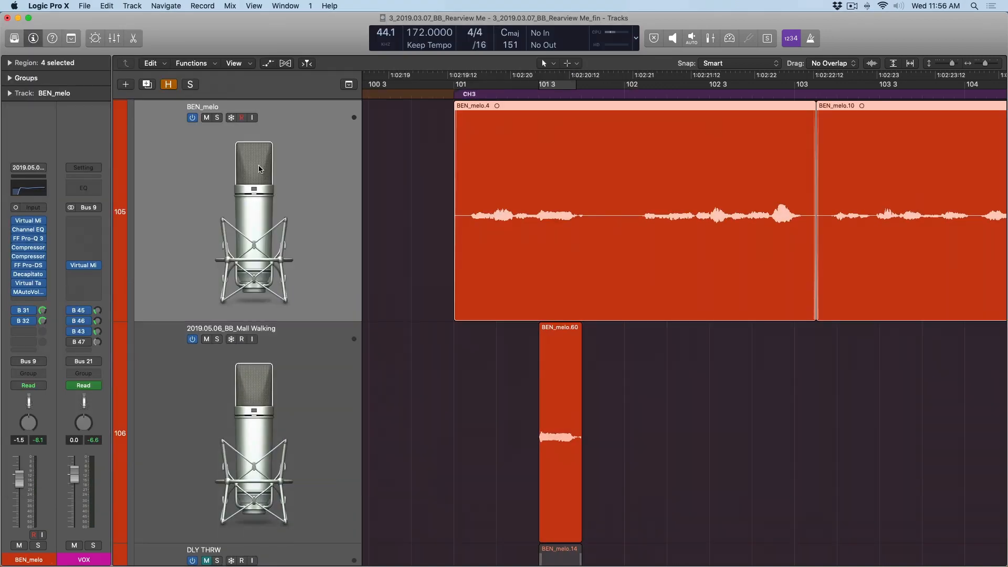
scroll(258, 168, "down", 3)
left_click(251, 237)
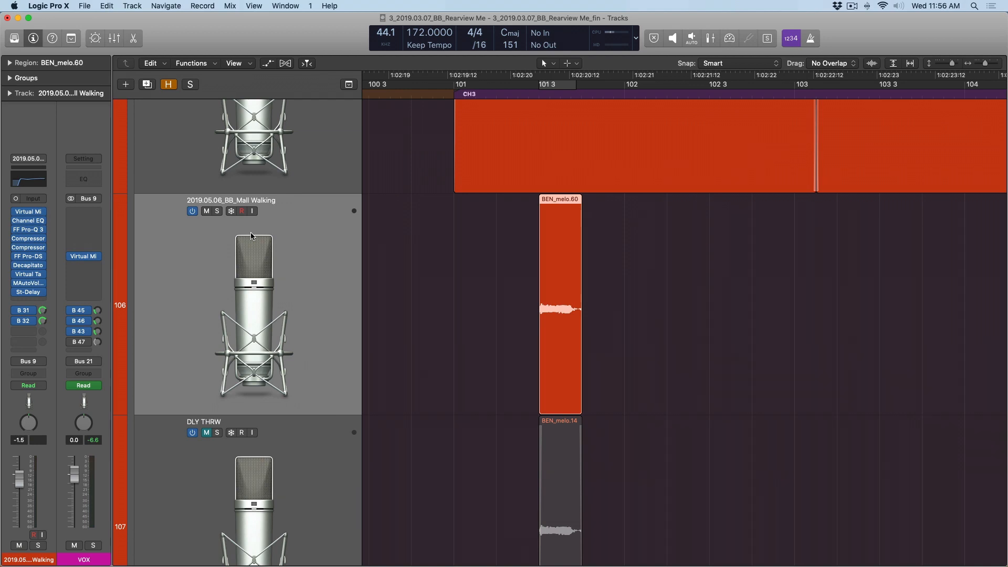
left_click(207, 211)
scroll(419, 281, "down", 3)
left_click(206, 299)
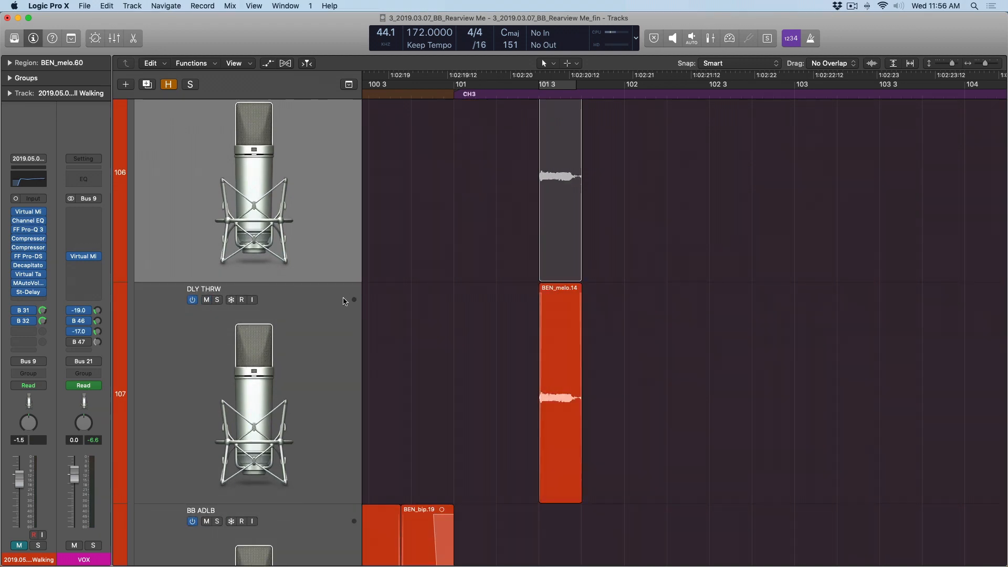
left_click(294, 342)
left_click(428, 317, "ctrl+alt")
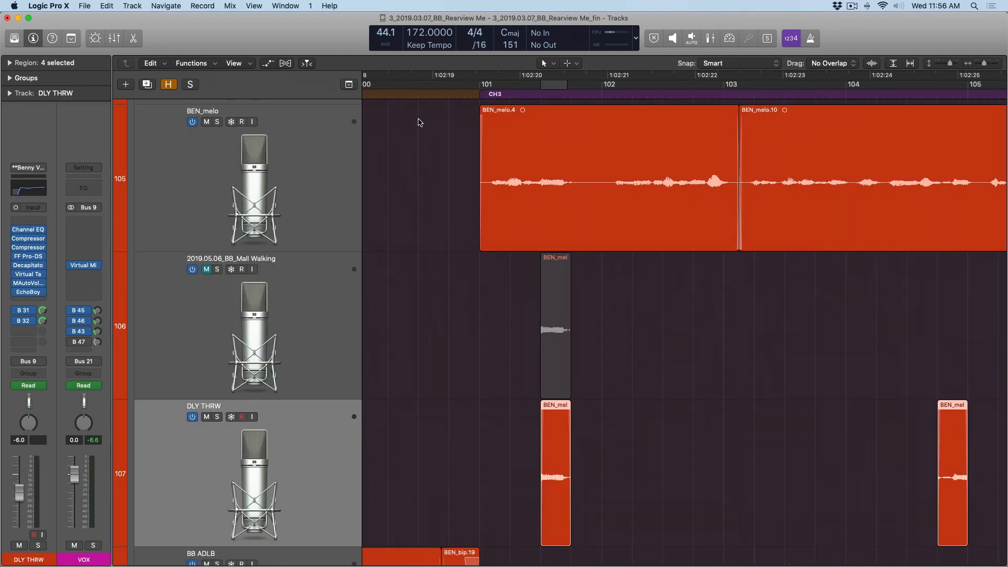
left_click(388, 94)
key("space")
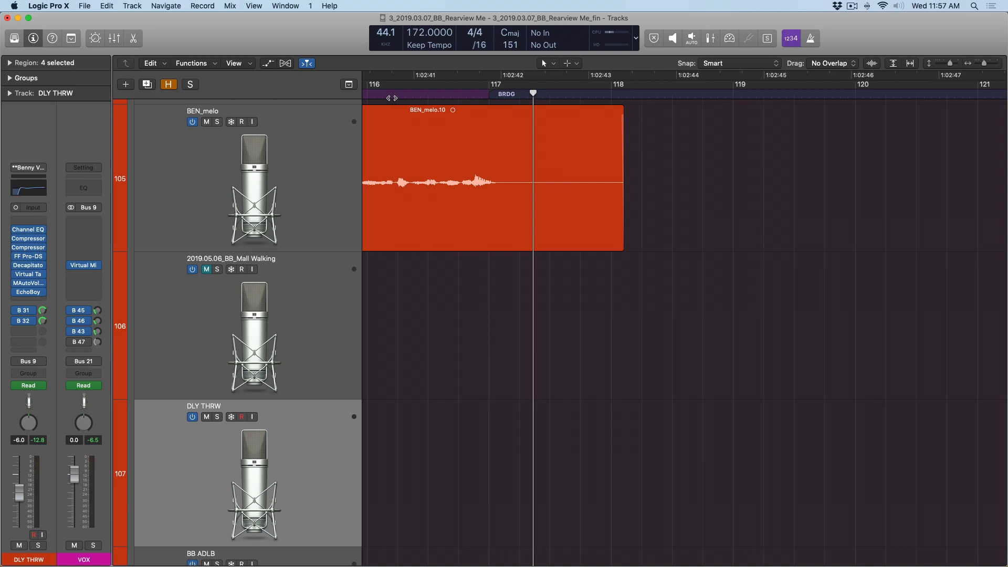
- Examine the EchoBoy mix and note settings on the DLY THRW track, and close the open plug-in windows
left_click(546, 329, "ctrl+alt")
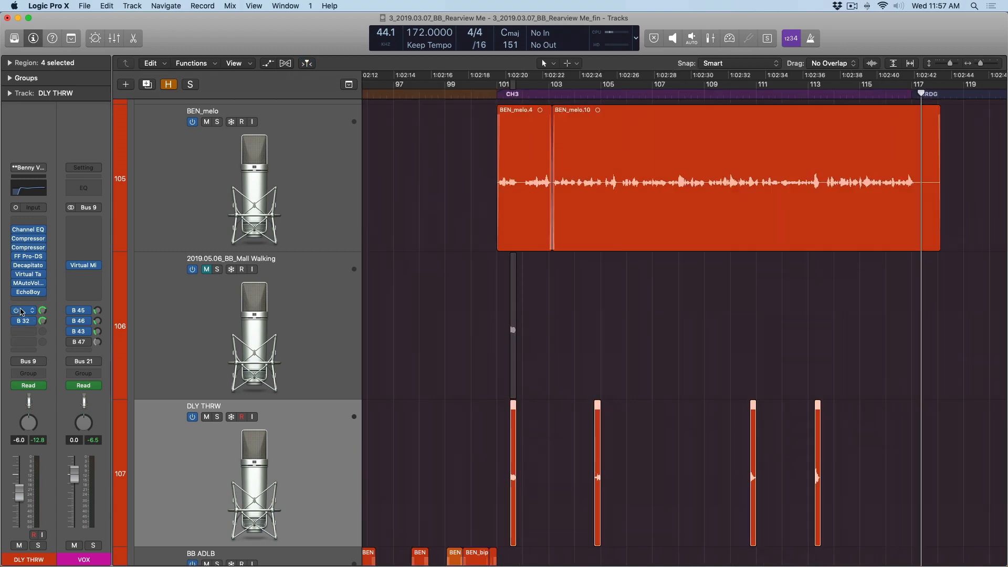
left_click(28, 292)
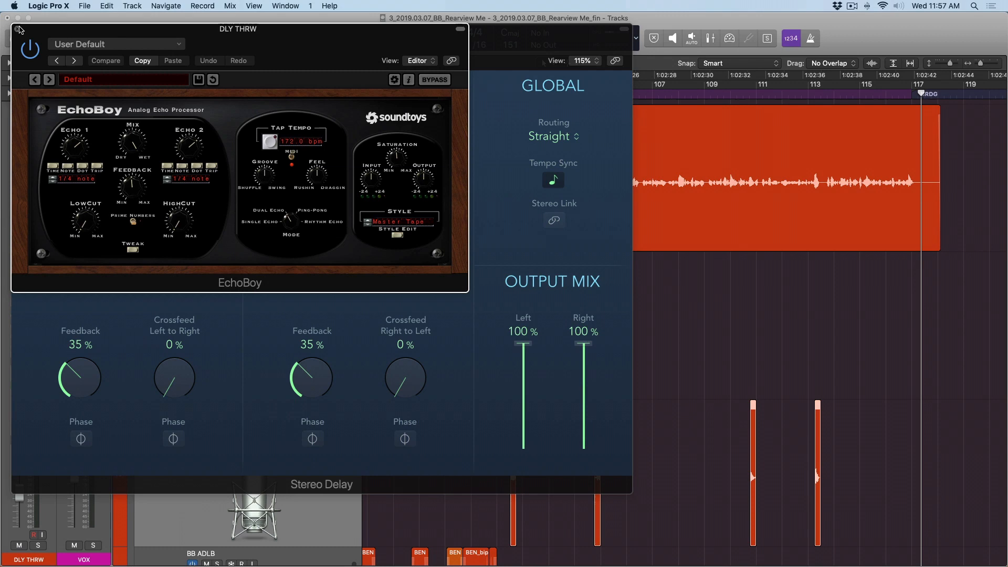
left_click(19, 30)
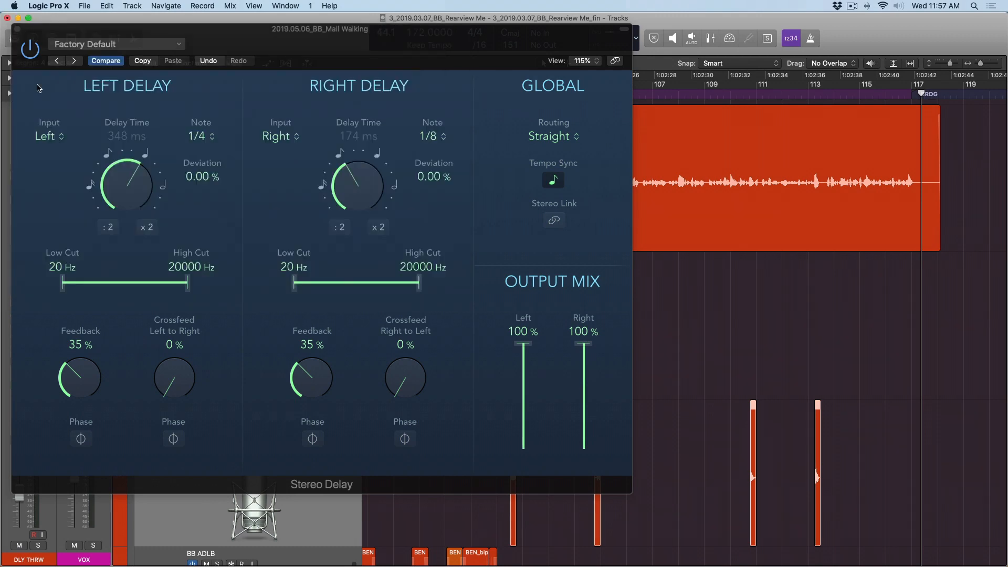
left_click(19, 29)
- Mute the DLY THRW track again and unmute and select the duplicated vocal track
left_click(205, 417)
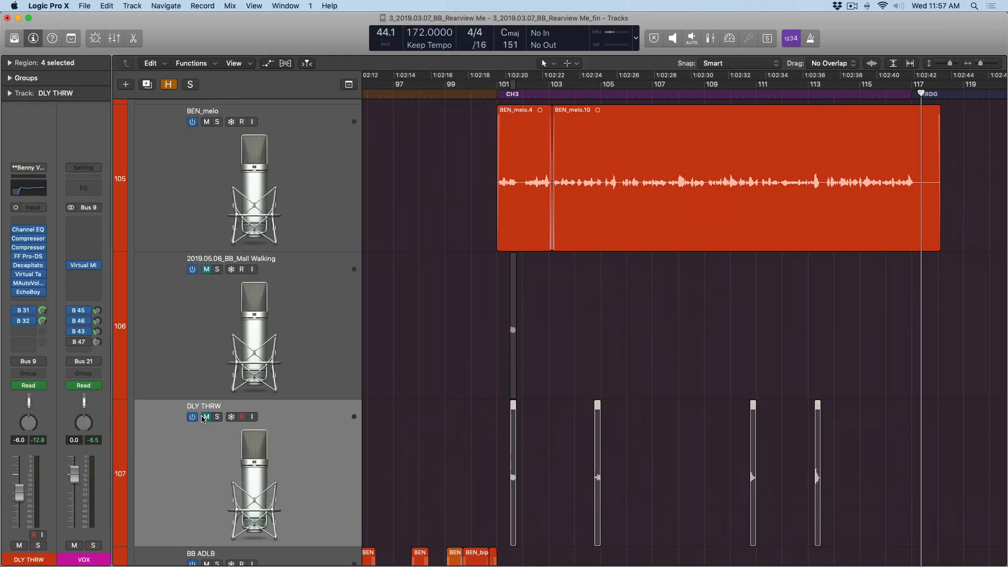
left_click(208, 271)
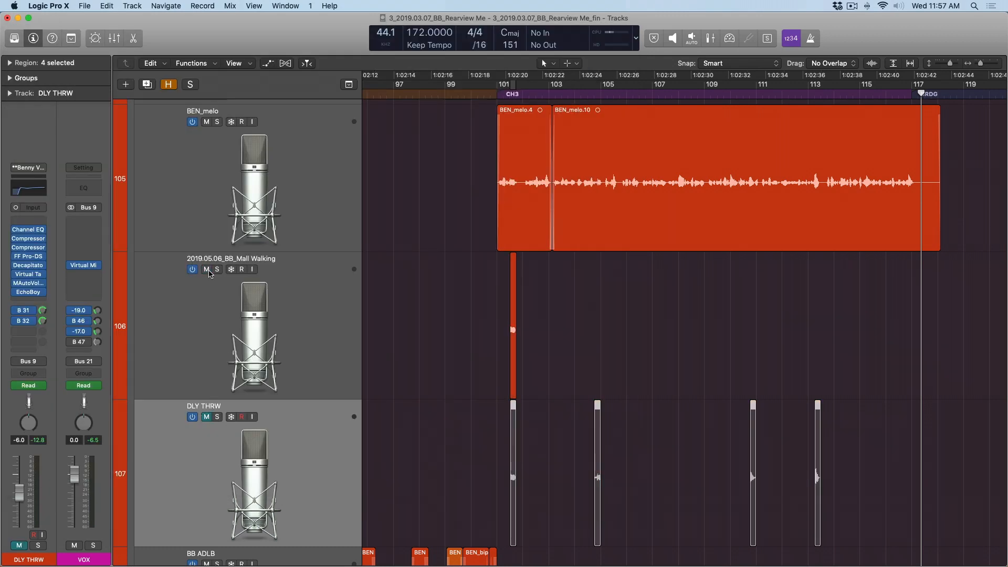
left_click(327, 324)
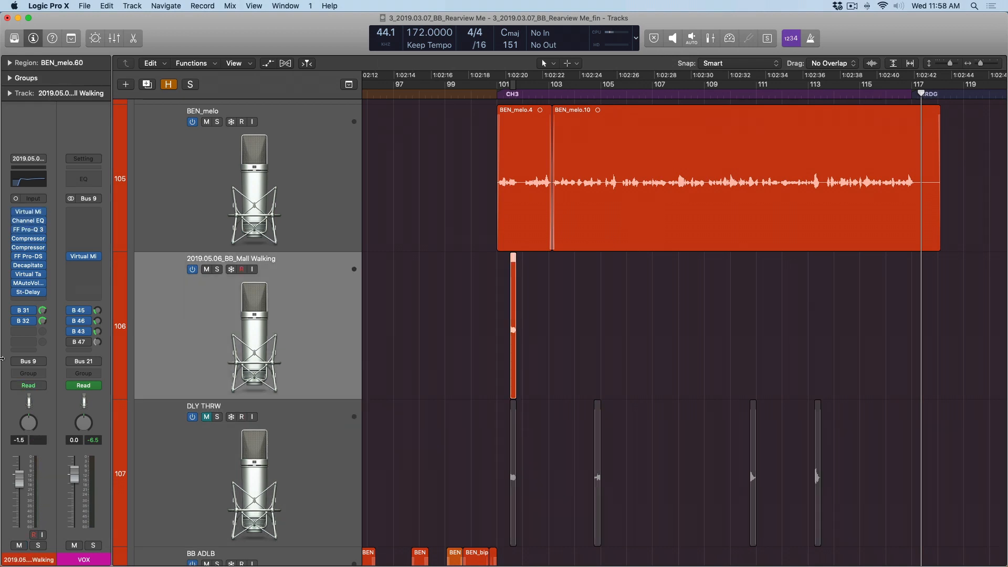
- Switch the Stereo Delay on the duplicated vocal track from Mono to Mono->Stereo
left_click(44, 294)
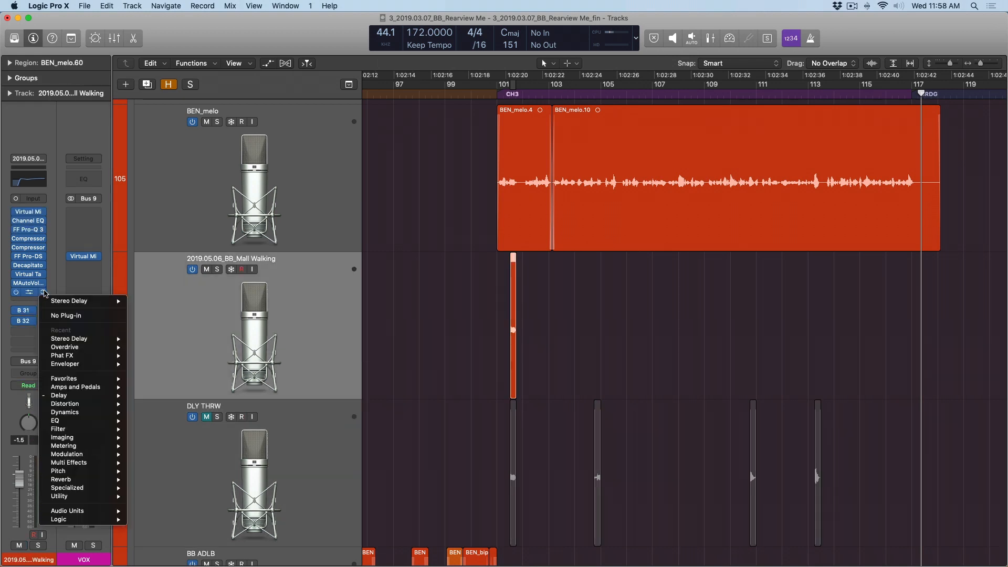
mouse_move(79, 301)
left_click(142, 310)
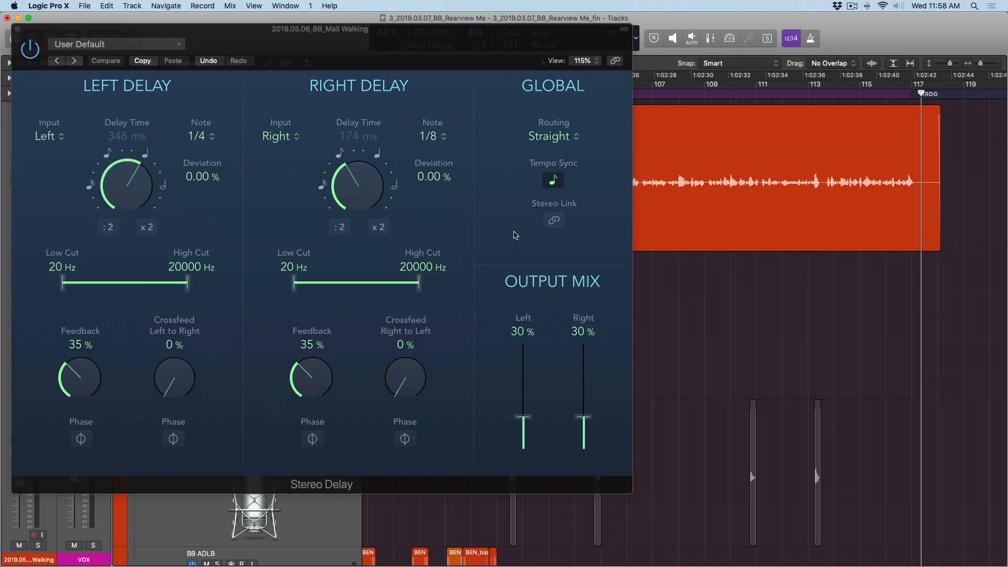
- Using a temporary Stereo Link, set both Stereo Delay output mixes to 100%, and set the right delay's note to 1/4 with the link off
left_click(553, 224)
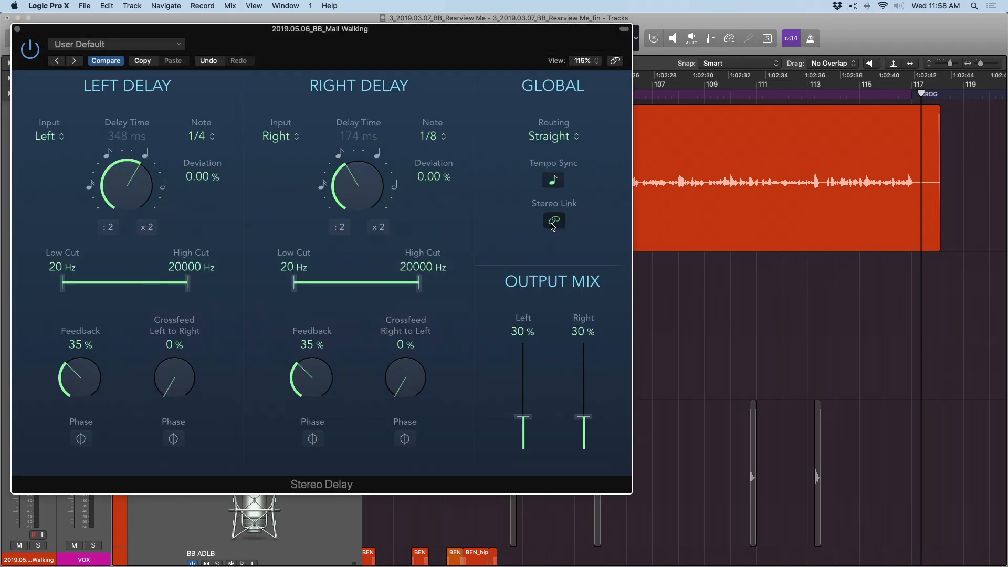
left_click_drag(527, 413, 512, 316)
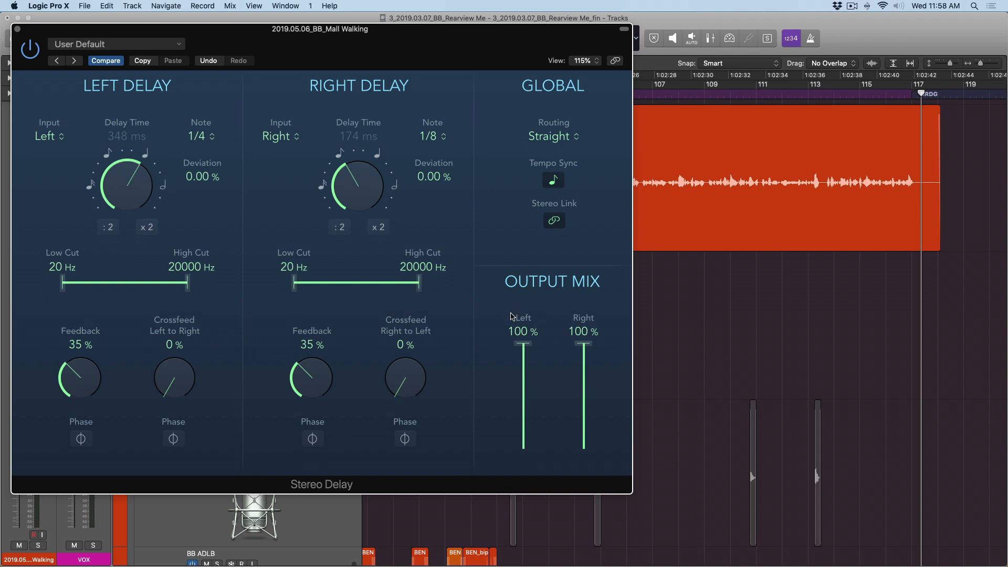
left_click(554, 224)
left_click(425, 137)
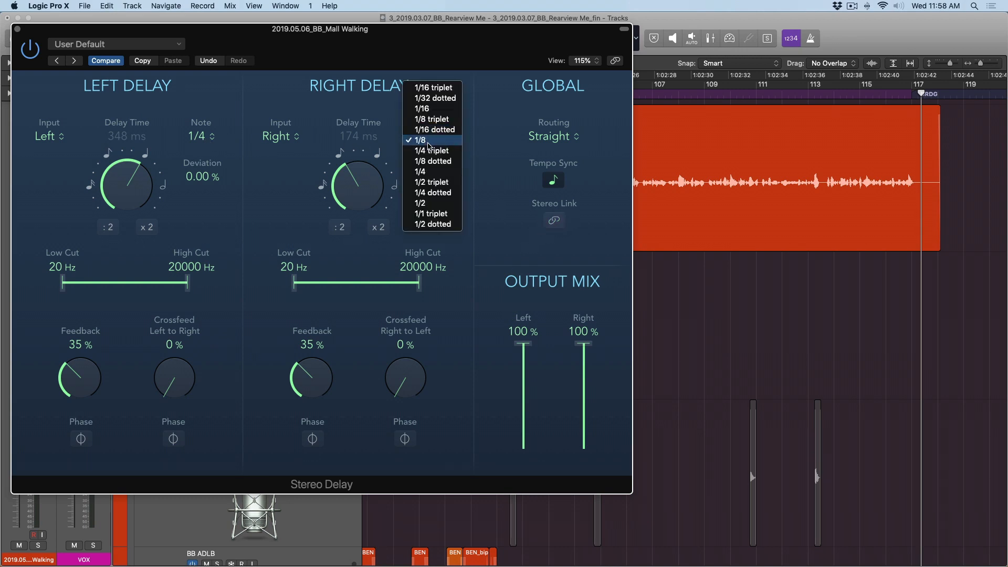
left_click(434, 171)
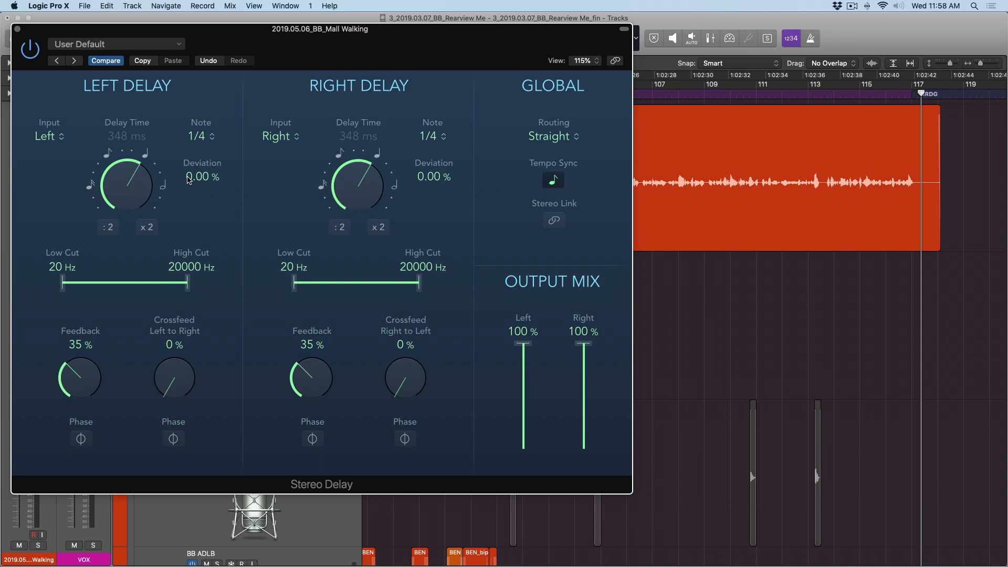
- Set the Stereo Delay's left deviation to -1.00% and the right deviation to +1.00%, and close the plug-in window
left_click_drag(188, 180, 188, 182)
left_click_drag(423, 179, 424, 178)
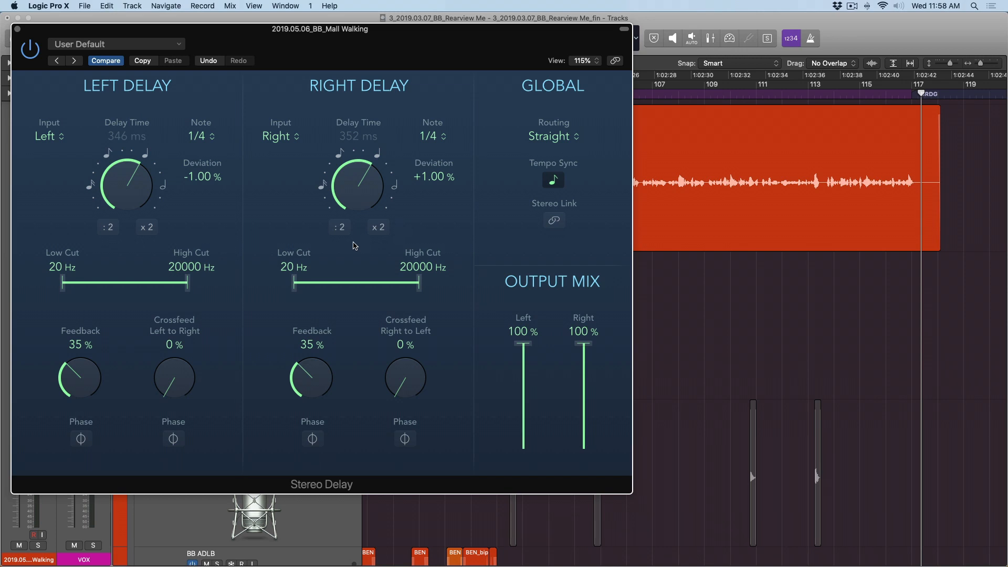
key("super+w")
- Play the vocal and its delay throw from just before the start of the CH3 section
left_click_drag(24, 493, 24, 501)
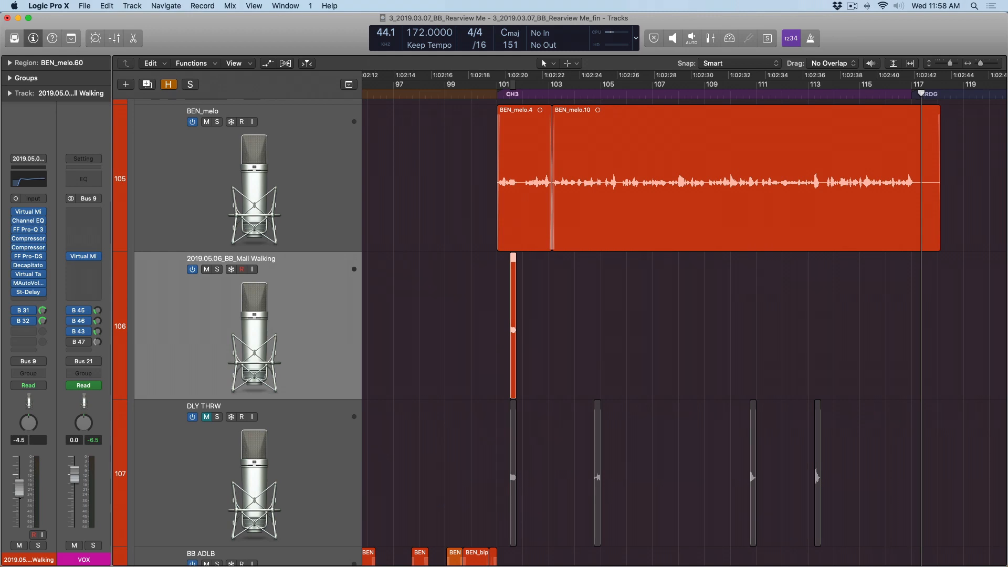
left_click(484, 93)
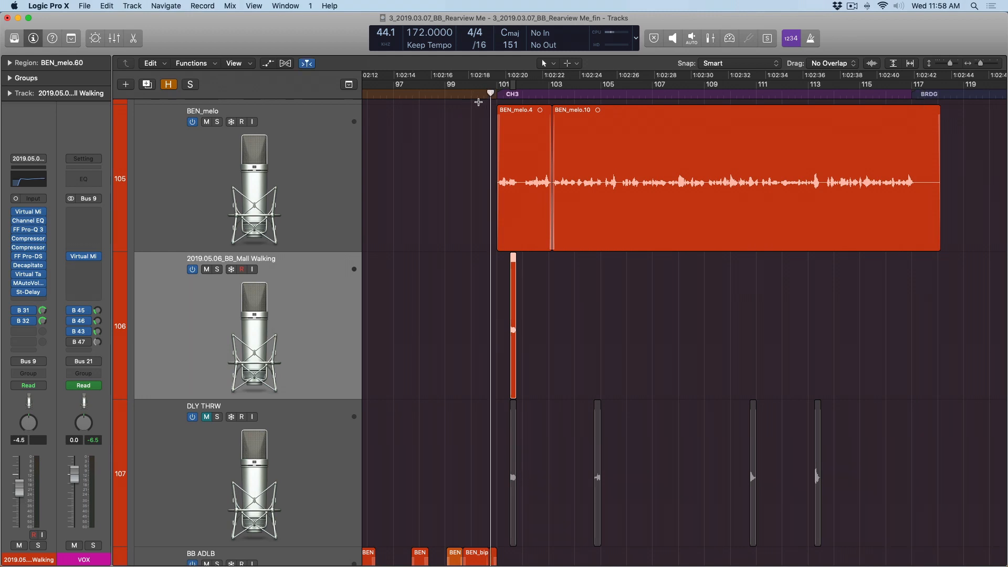
key("space")
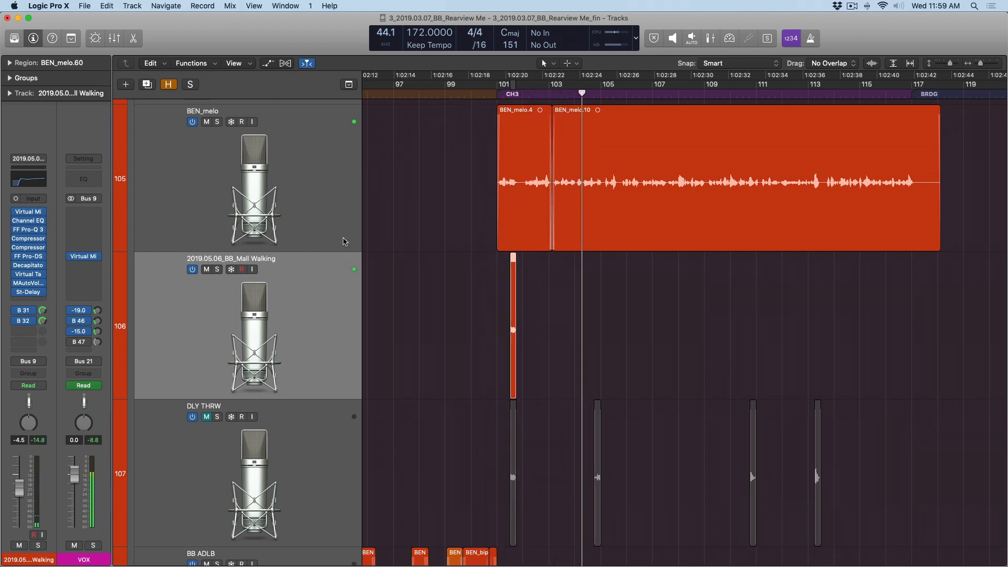
- Insert an Overdrive after the Stereo Delay on the duplicated vocal track, set its output to -6.0 dB, and hide the plug-in windows
left_click(38, 300)
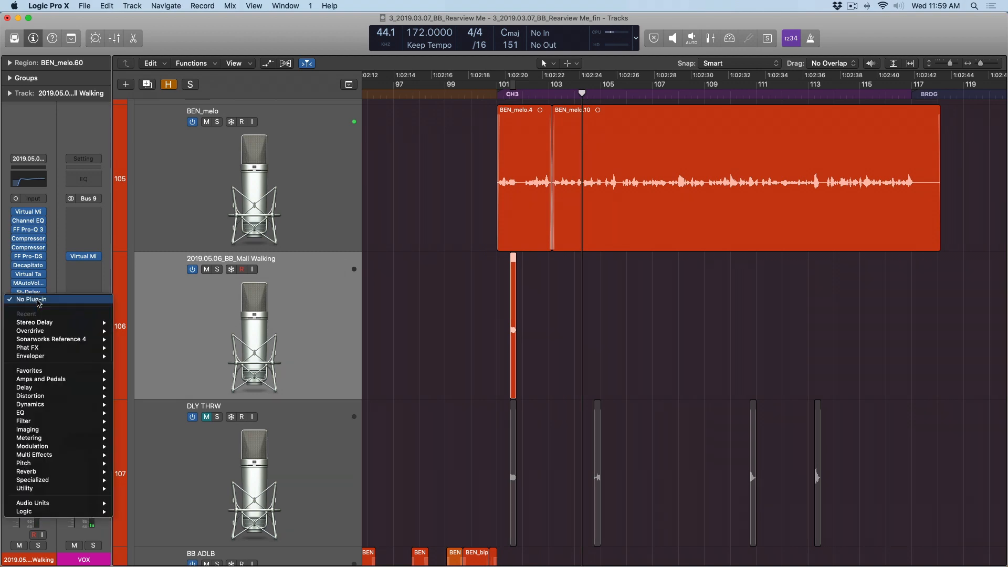
mouse_move(51, 410)
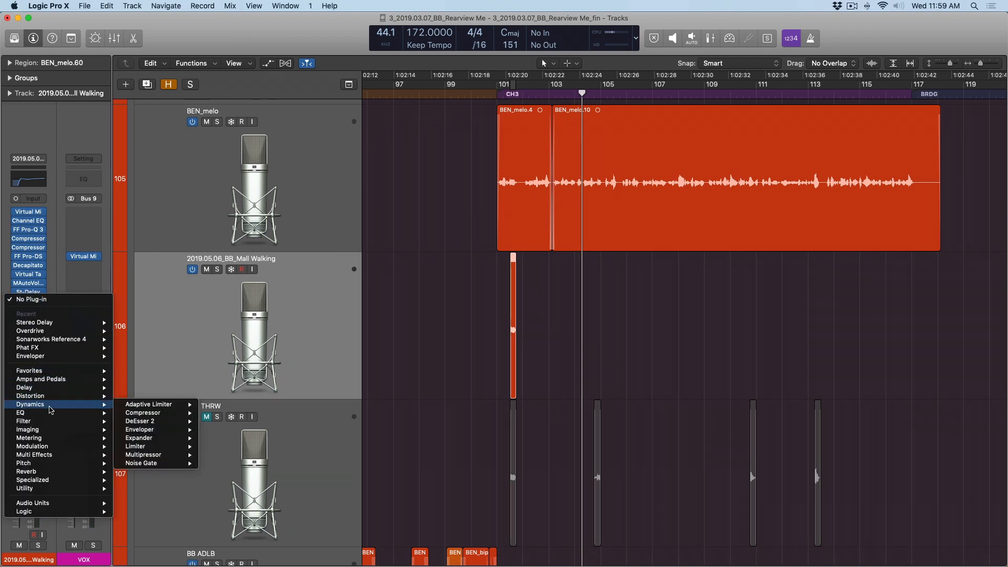
left_click(220, 437)
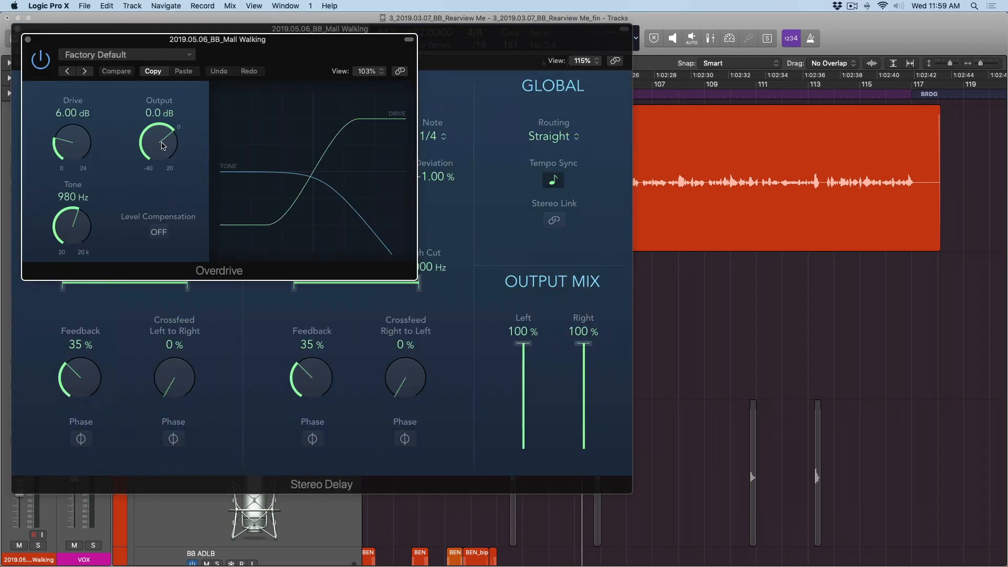
mouse_move(151, 136)
left_mouse_down()
mouse_move(147, 163)
mouse_move(145, 154)
left_mouse_up()
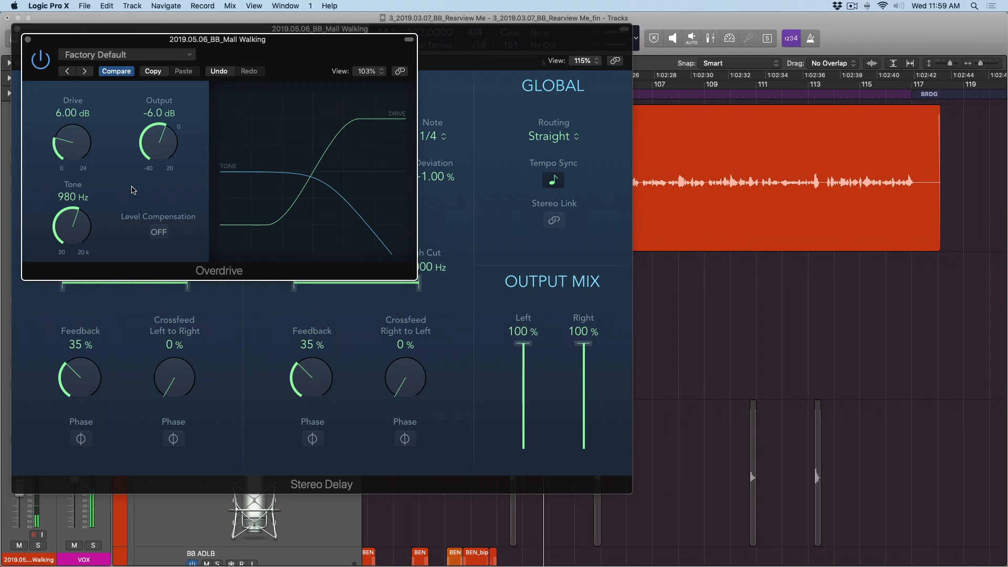
key("v")
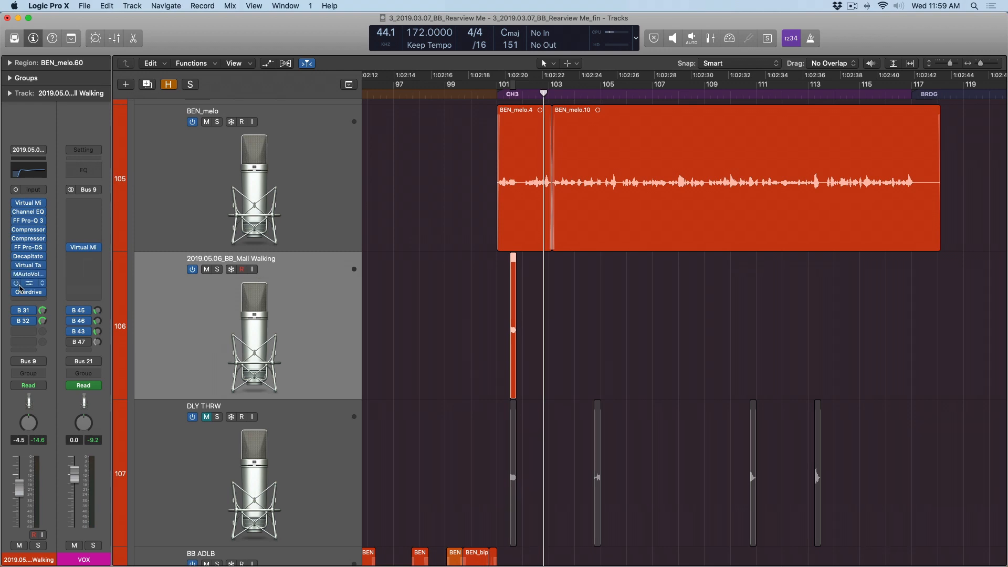
- Bypass the duplicated track's Stereo Delay and Overdrive, and open Selection-Based Processing for its short vocal region
left_click_drag(17, 284, 16, 293)
left_click(771, 261, "ctrl+alt")
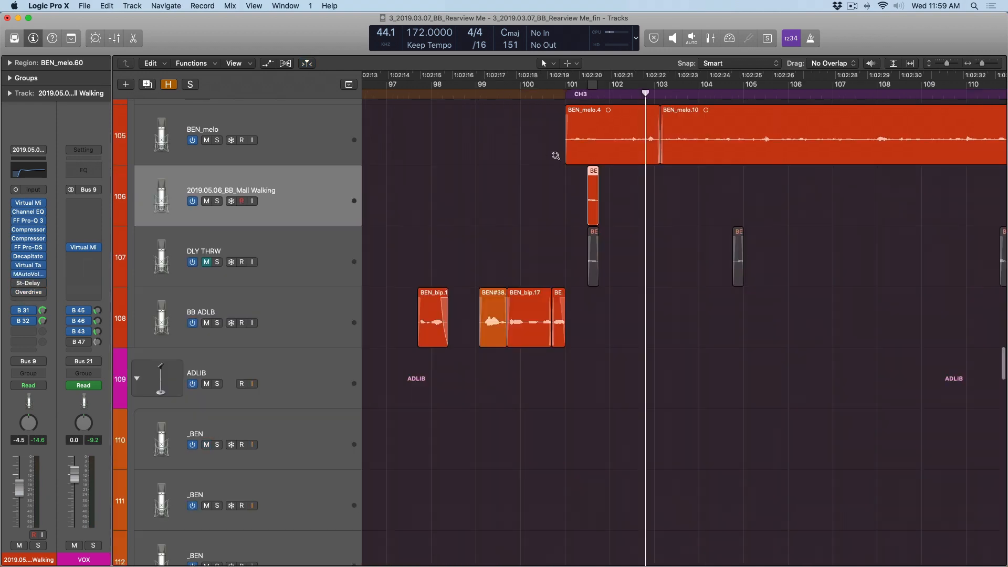
left_click_drag(536, 135, 647, 303)
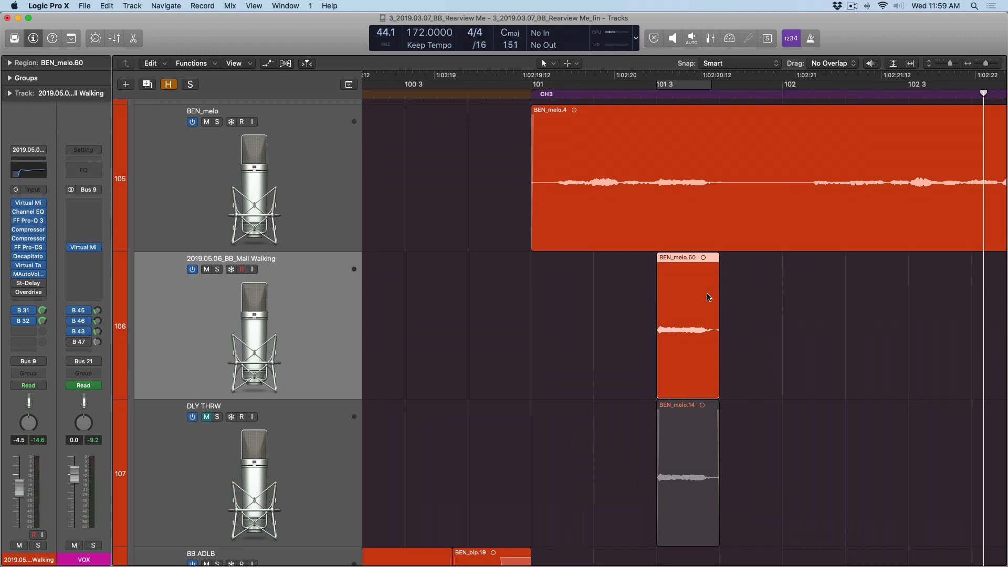
left_click(198, 64)
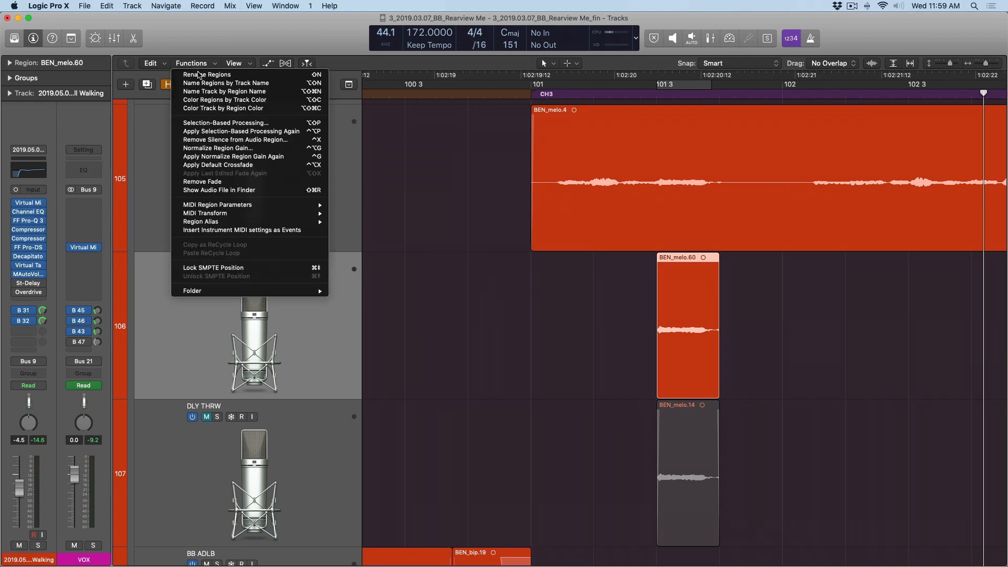
left_click(210, 123)
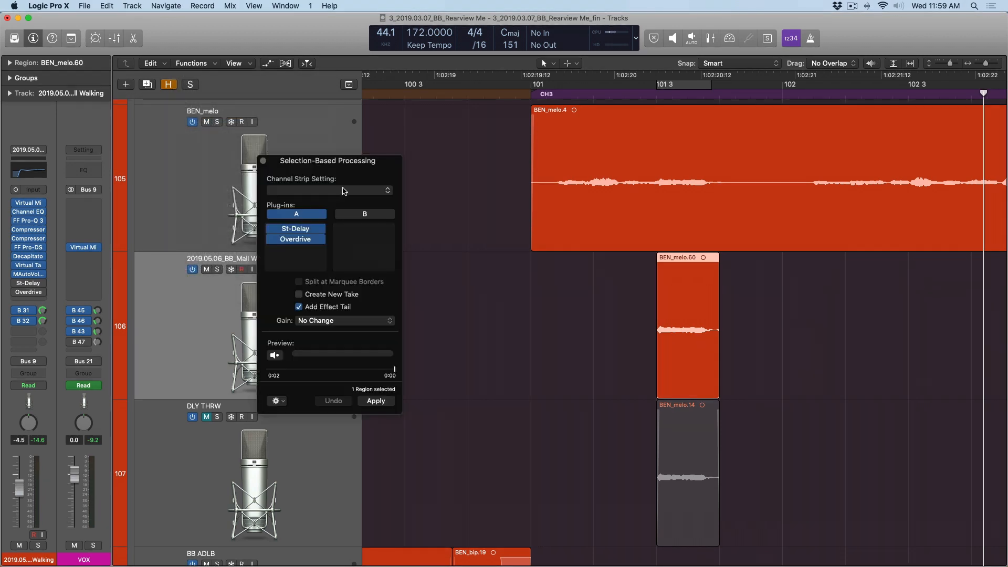
left_click_drag(317, 163, 467, 182)
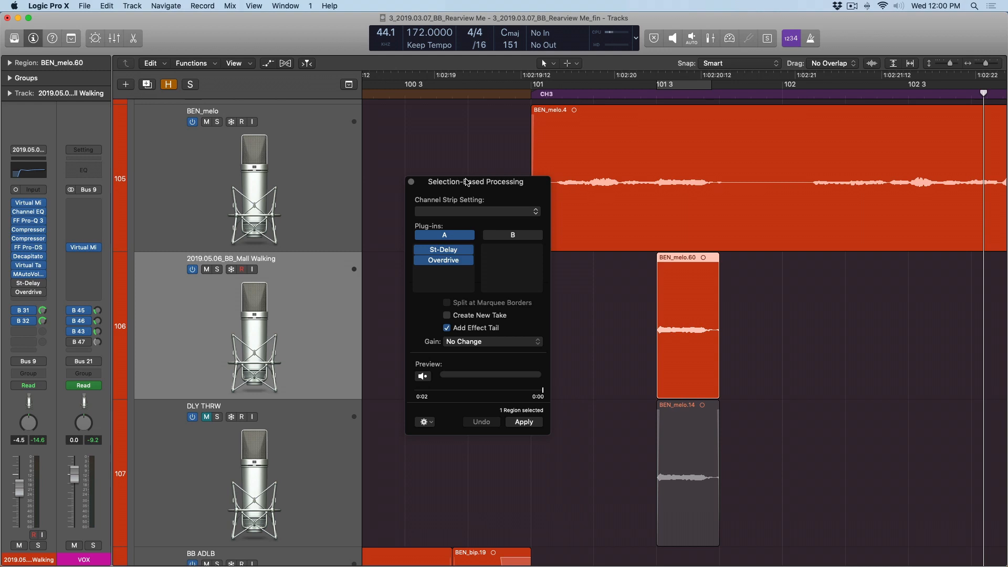
- Examine the Stereo Delay settings in plug-in set A, and close all open plug-in windows
left_click(444, 251)
double_click(444, 251)
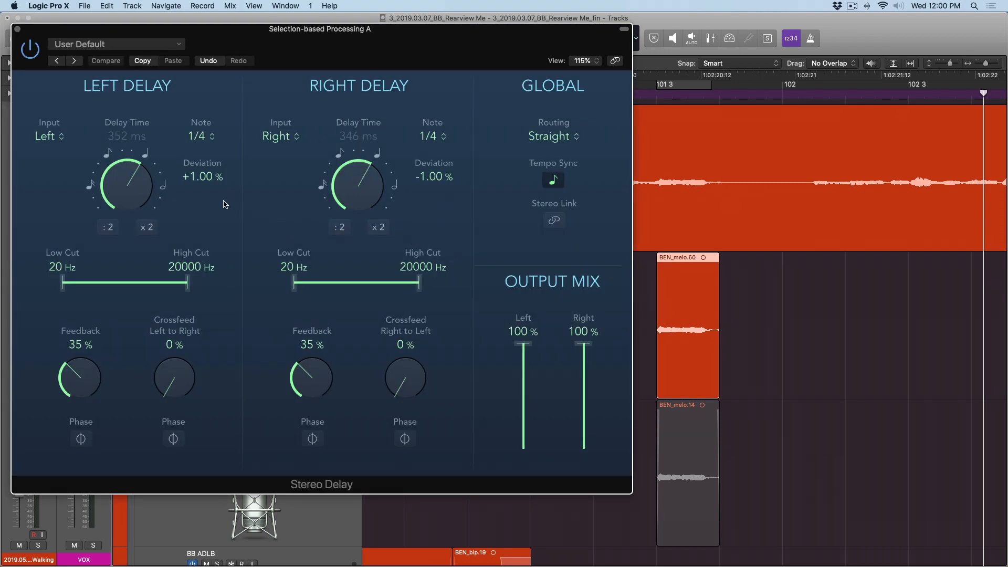
left_click(18, 29)
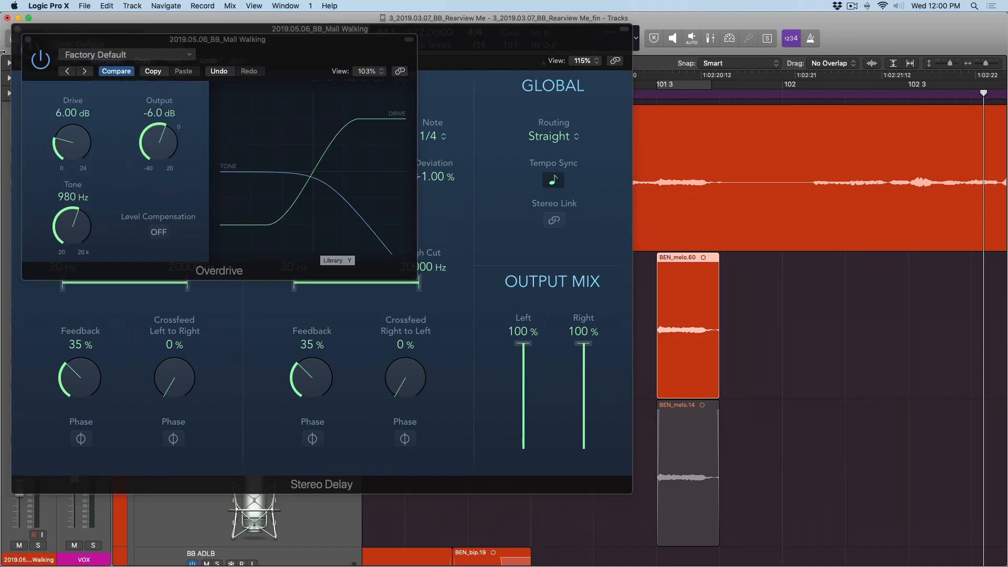
left_click(28, 39)
left_click(18, 29)
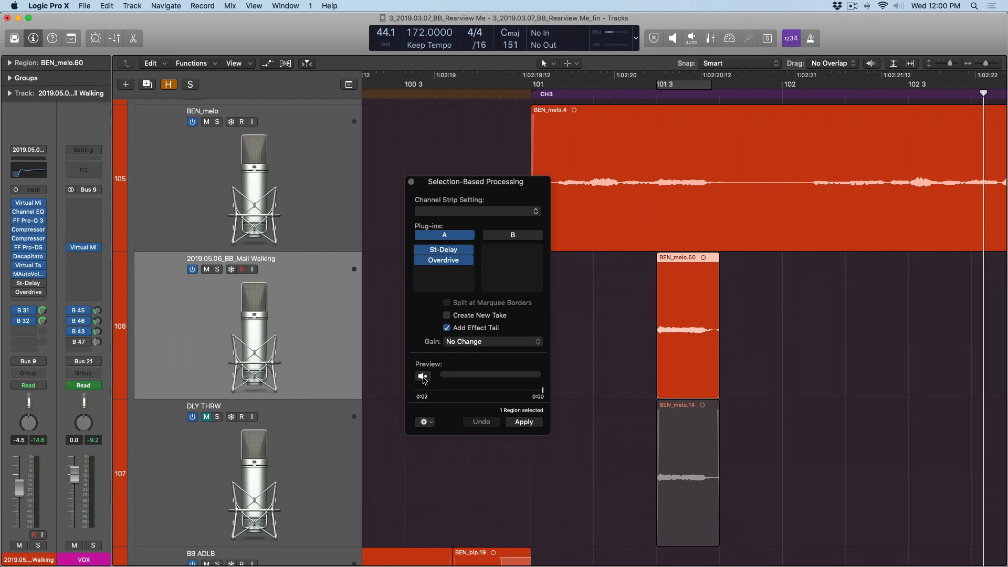
- Turn off cycling for the processing preview, and preview plug-in set A on the selected vocal region with and without it
left_click(424, 377)
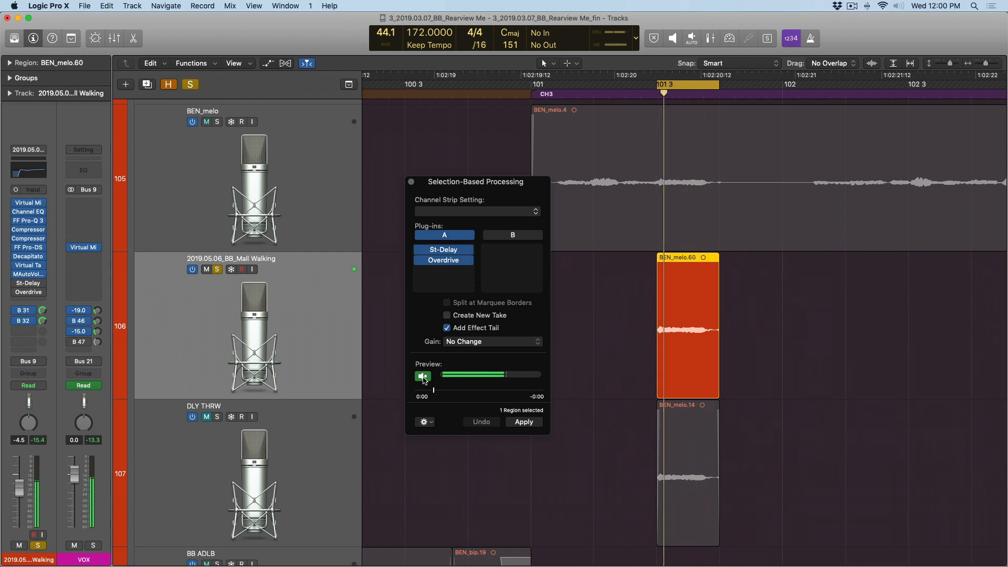
left_click(423, 378)
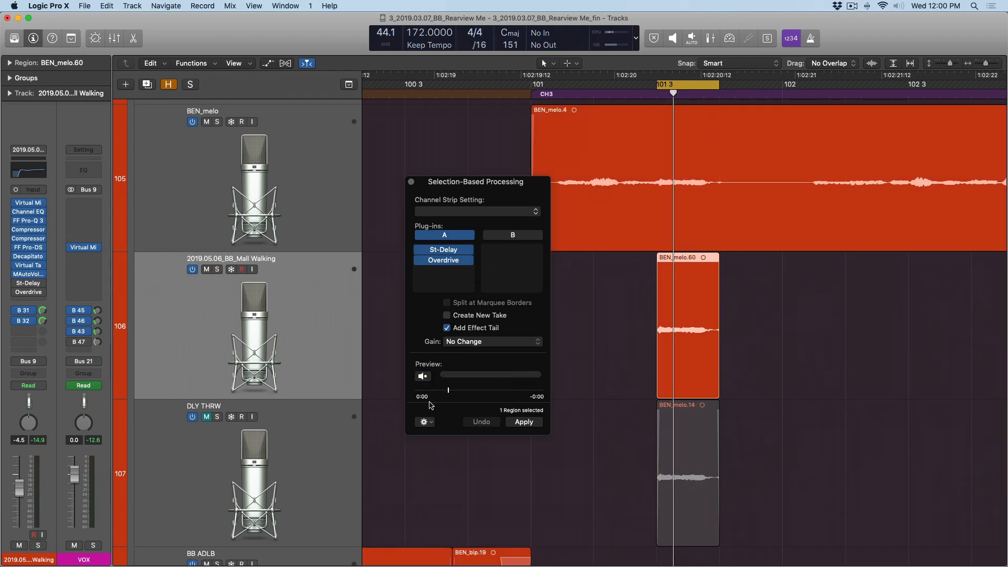
left_click(426, 423)
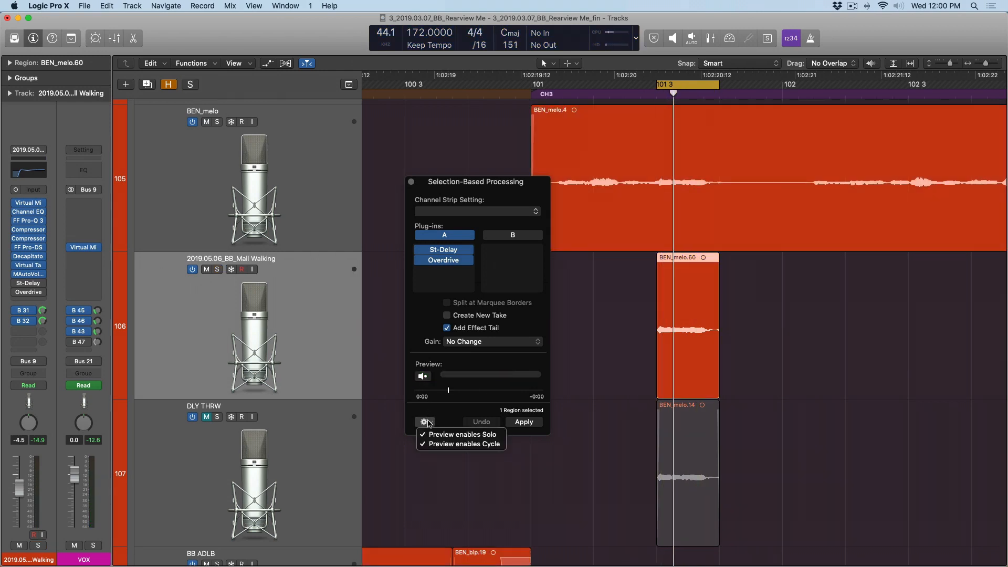
left_click(433, 446)
left_click(424, 376)
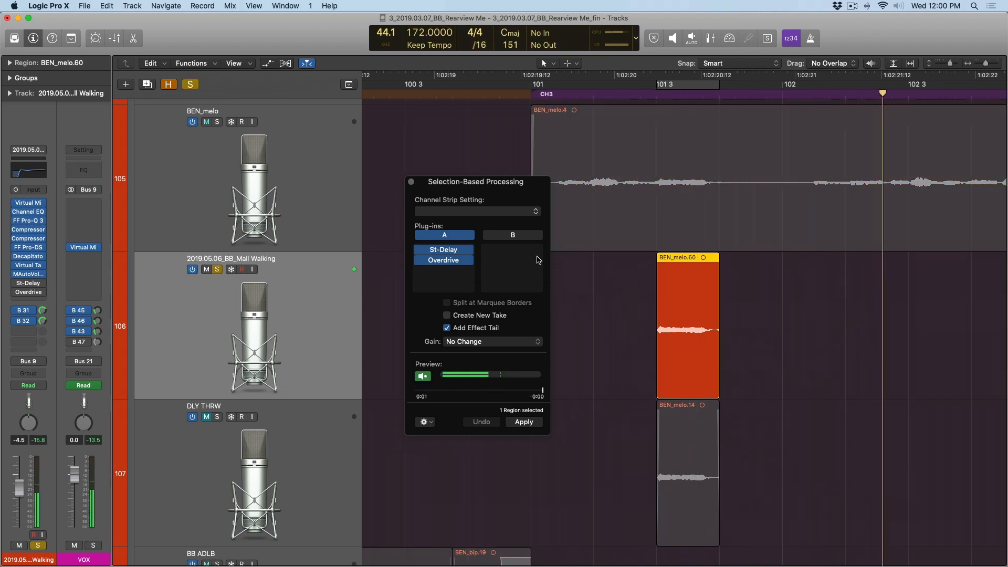
key("space")
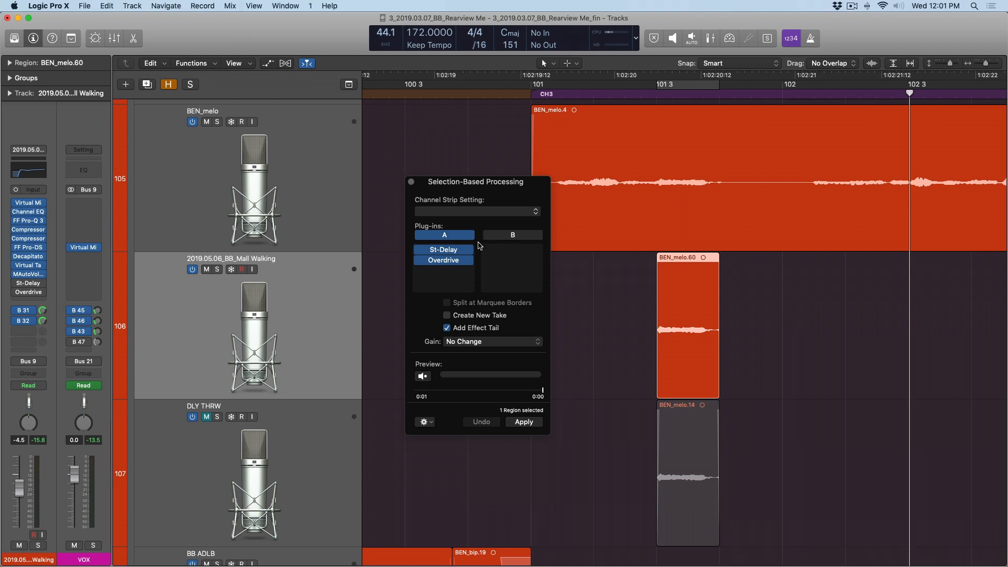
- Apply plug-in set A to the selected vocal region with Add Effect Tail enabled
left_click(516, 425)
scroll(637, 299, "right", 3)
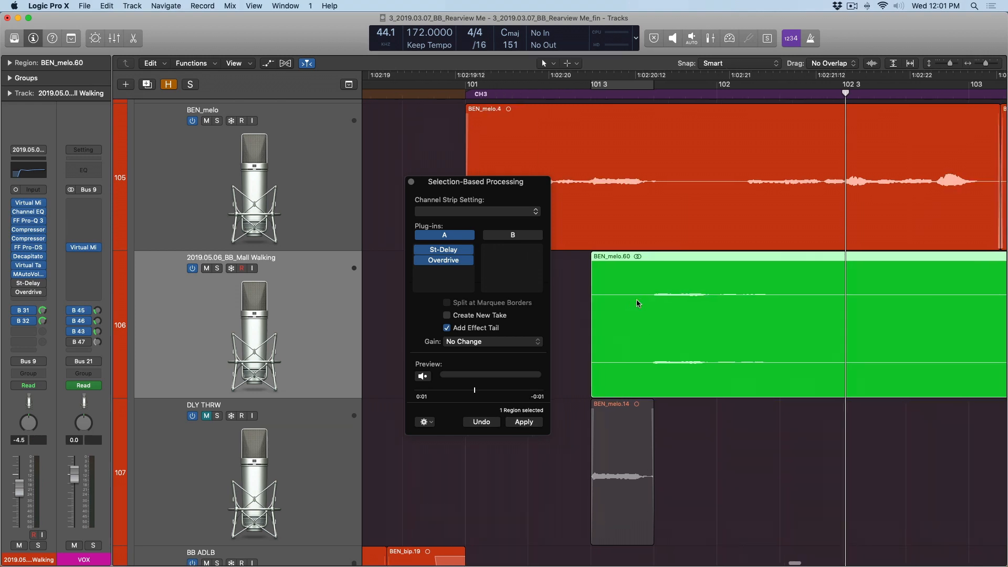
scroll(638, 303, "right", 2)
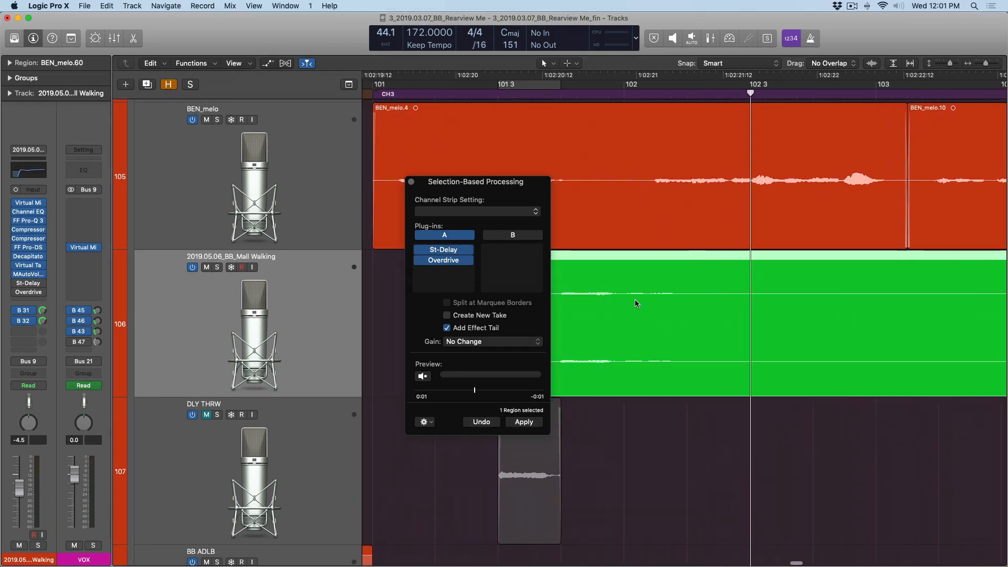
scroll(636, 303, "left", 1)
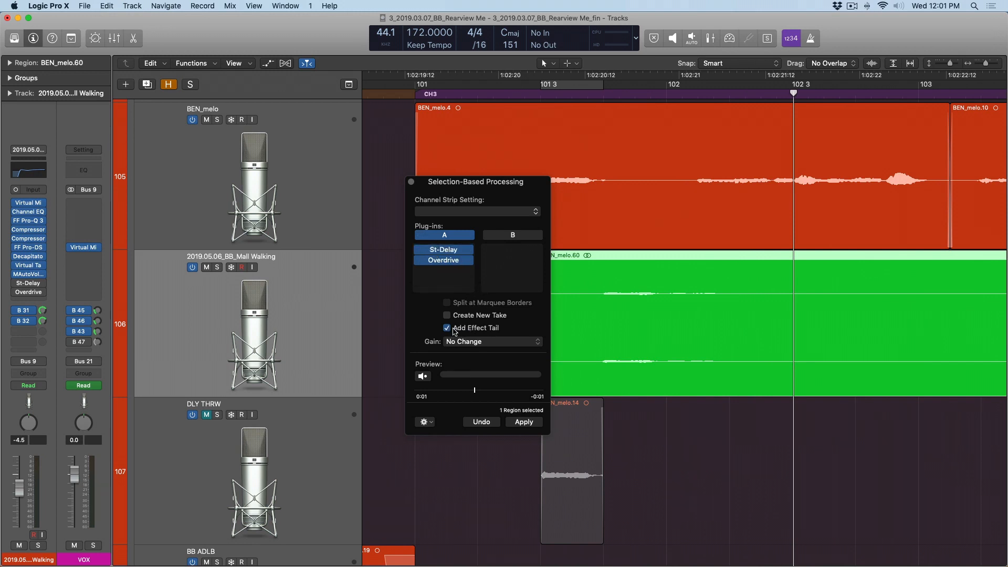
scroll(661, 320, "left", 1)
scroll(661, 320, "right", 3)
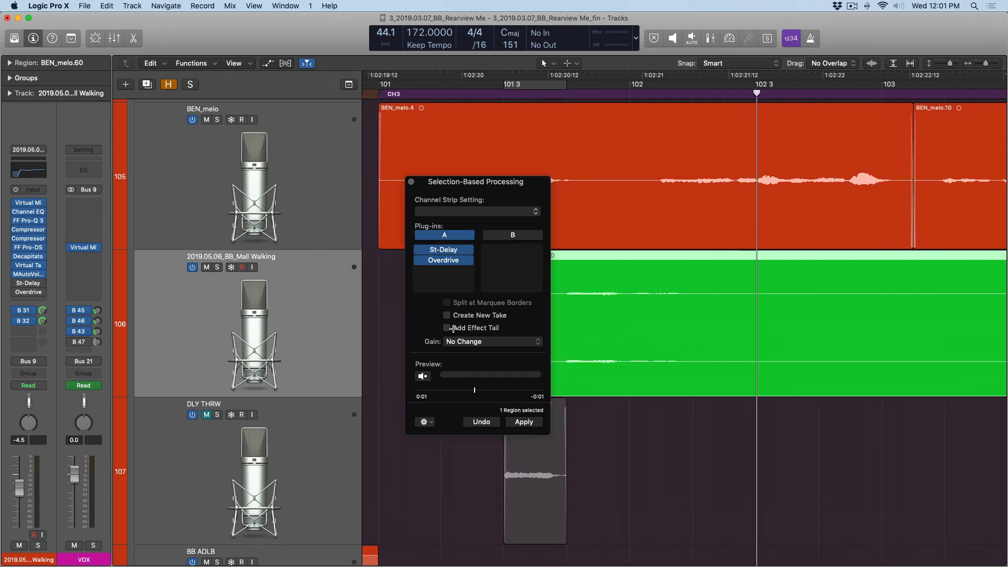
- Enlarge the waveform display and examine the processed region over its full length
key("super+equal")
key("super+equal")
key("super+equal")
key("super+equal")
key("super+equal")
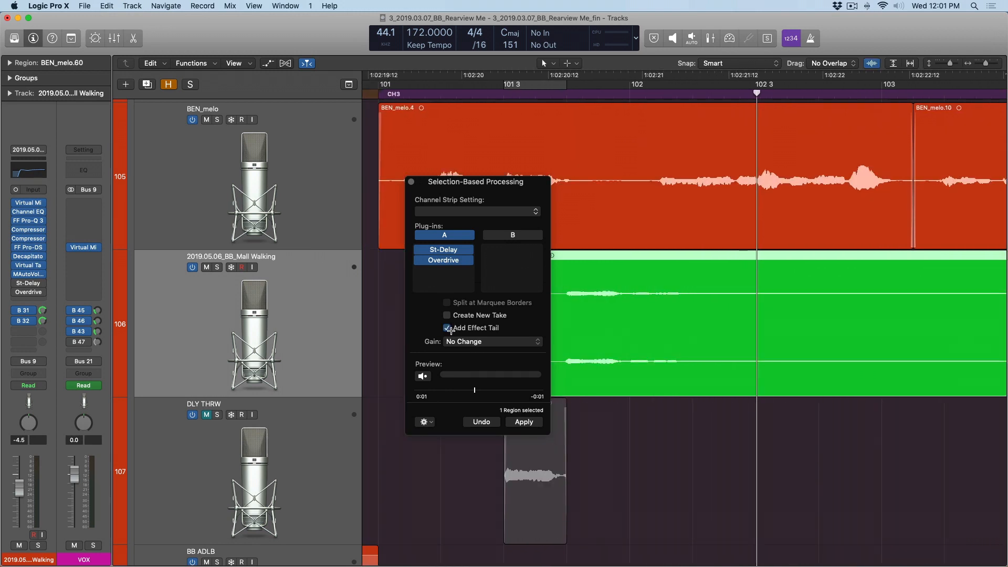
key("super+Left")
key("super+Left")
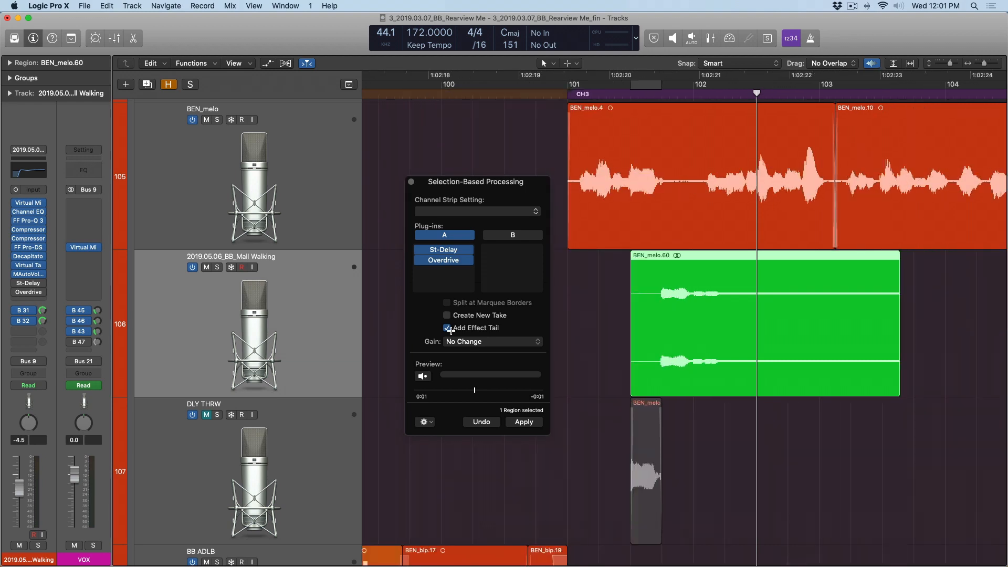
- Turn off Add Effect Tail and add a stereo Space Designer to plug-in set B, closing its window
left_click(448, 329)
left_click(496, 245)
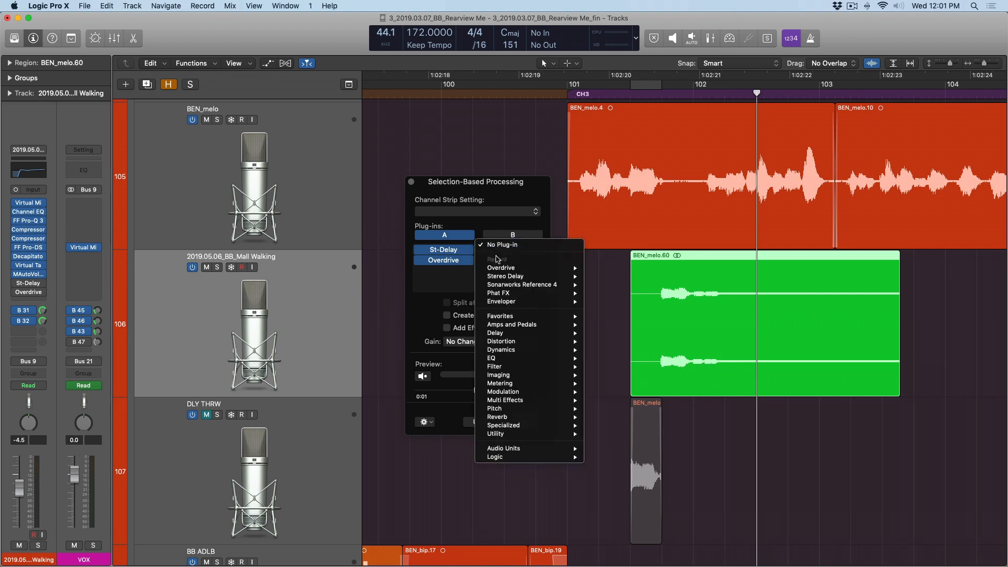
mouse_move(508, 417)
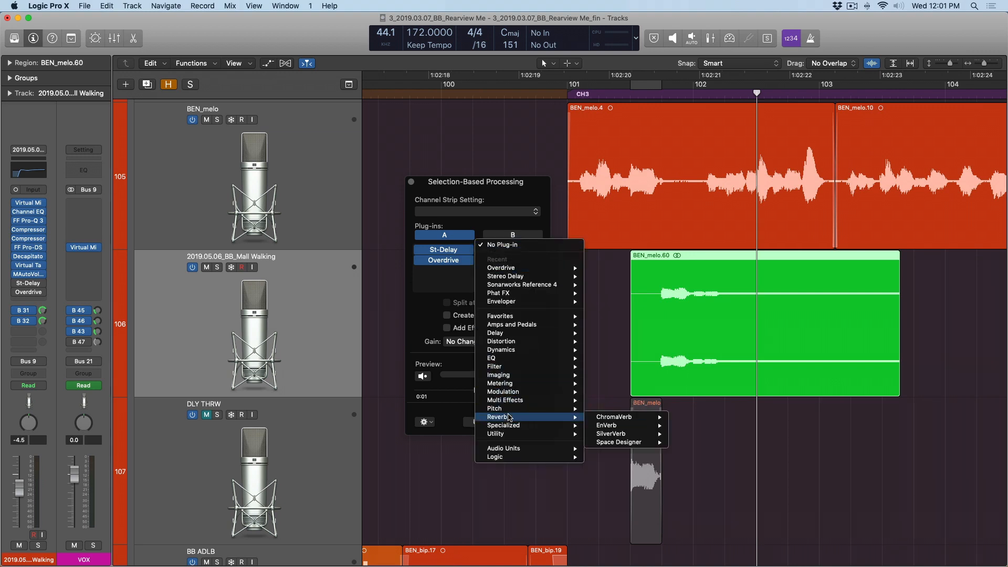
mouse_move(625, 443)
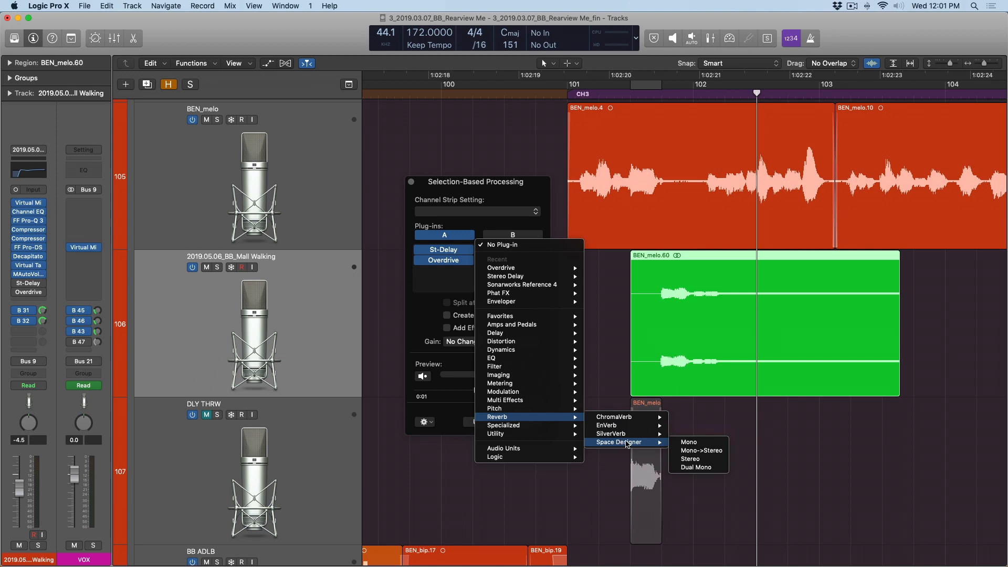
left_click(717, 460)
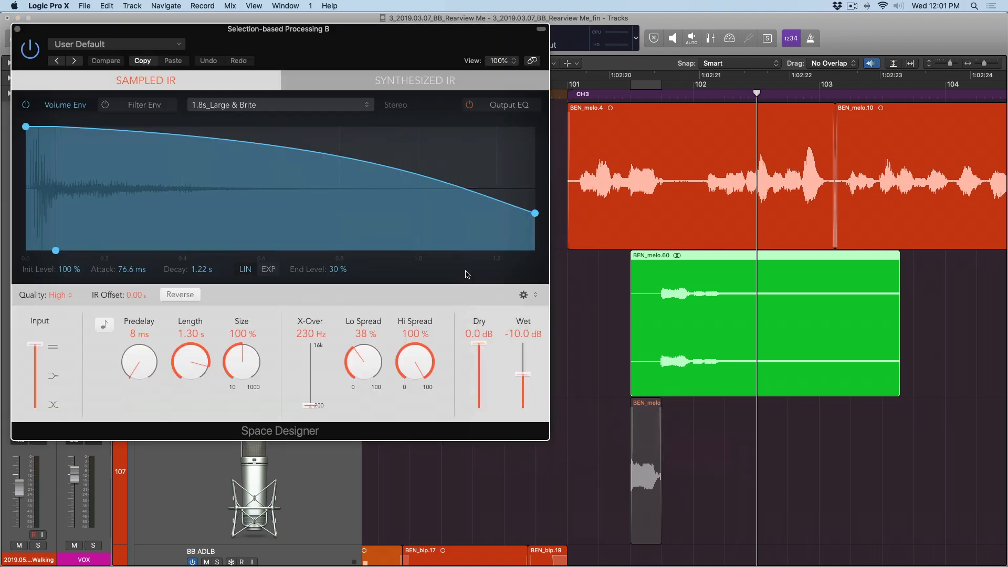
key("super+w")
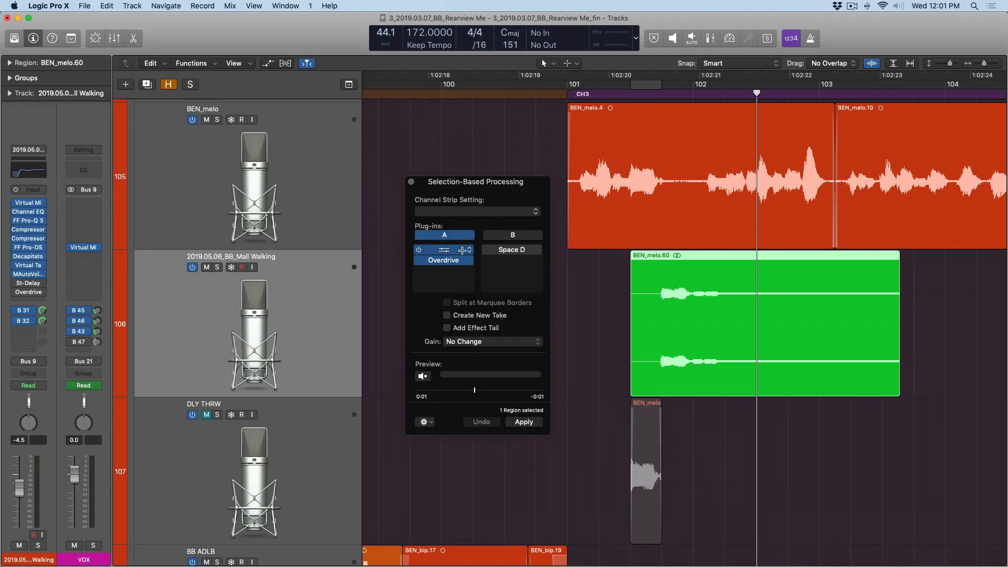
- Switch between plug-in sets A and B, leaving set B active
left_click(513, 236)
left_click(418, 236)
left_click(512, 235)
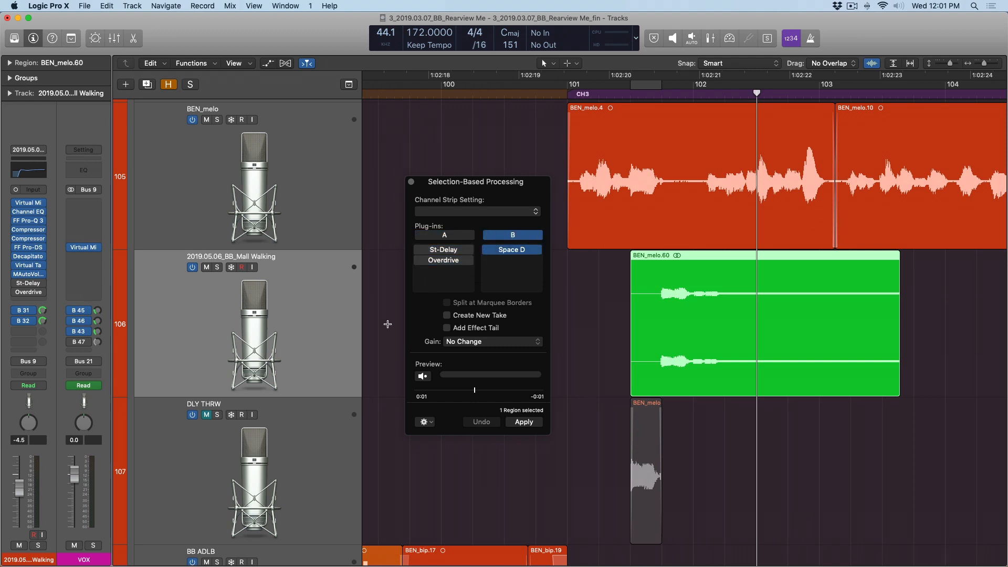
- Preview plug-in set B on the processed vocal region, and undo both the Space Designer insertion and the applied delay processing
left_click(421, 377)
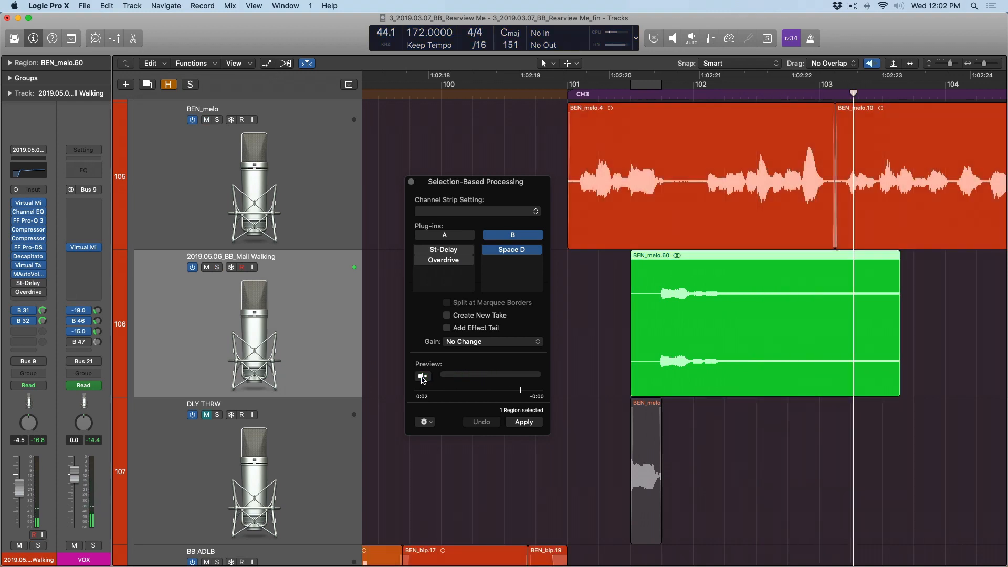
key("super+z")
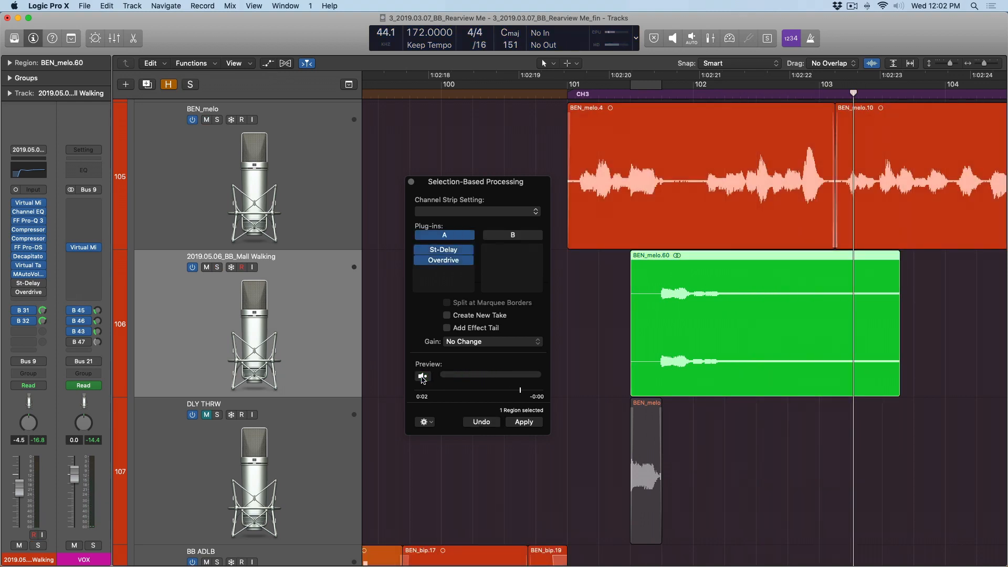
key("super+z")
- Activate plug-in set B and insert Space Designer in it again, closing the plug-in window
left_click(511, 239)
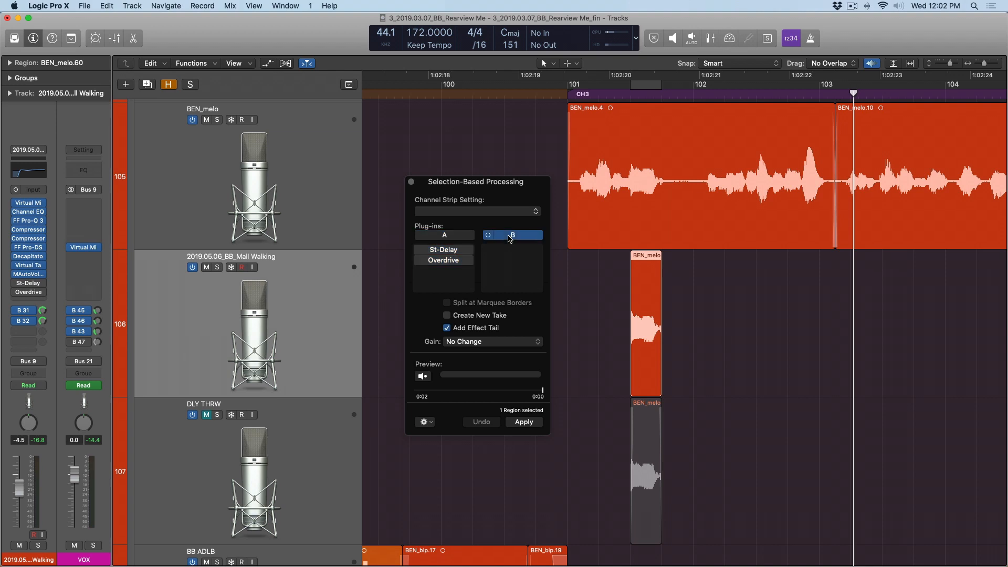
left_click(520, 250)
left_click(520, 270)
key("super+w")
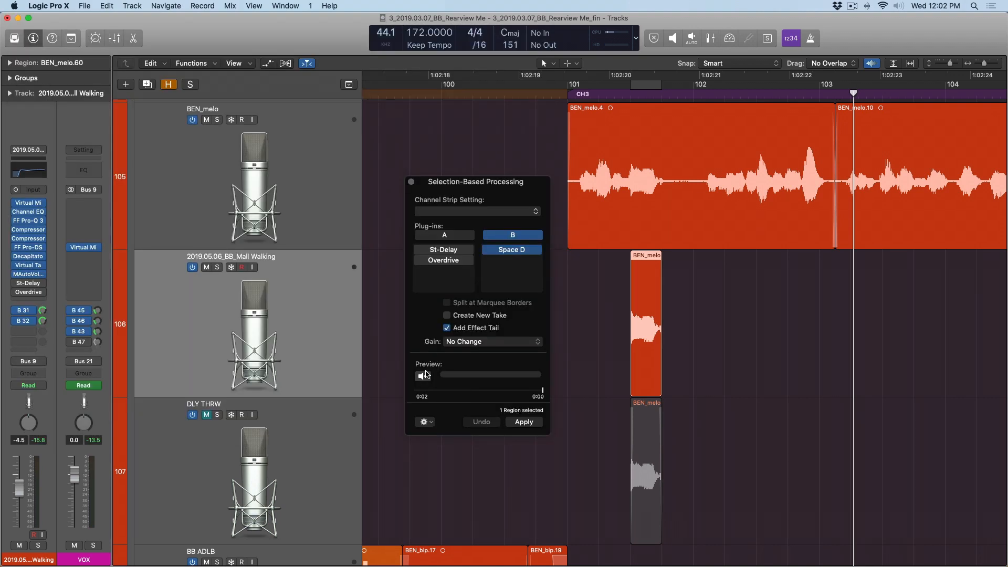
- Preview the original short vocal region through plug-in set B, and stop the playback
left_click(428, 376)
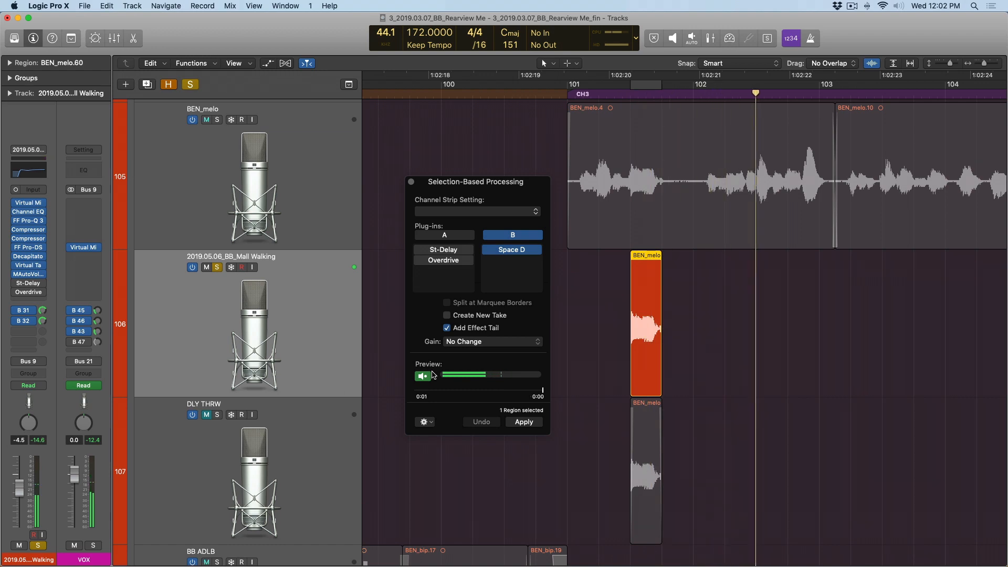
left_click(430, 374)
left_click(429, 377)
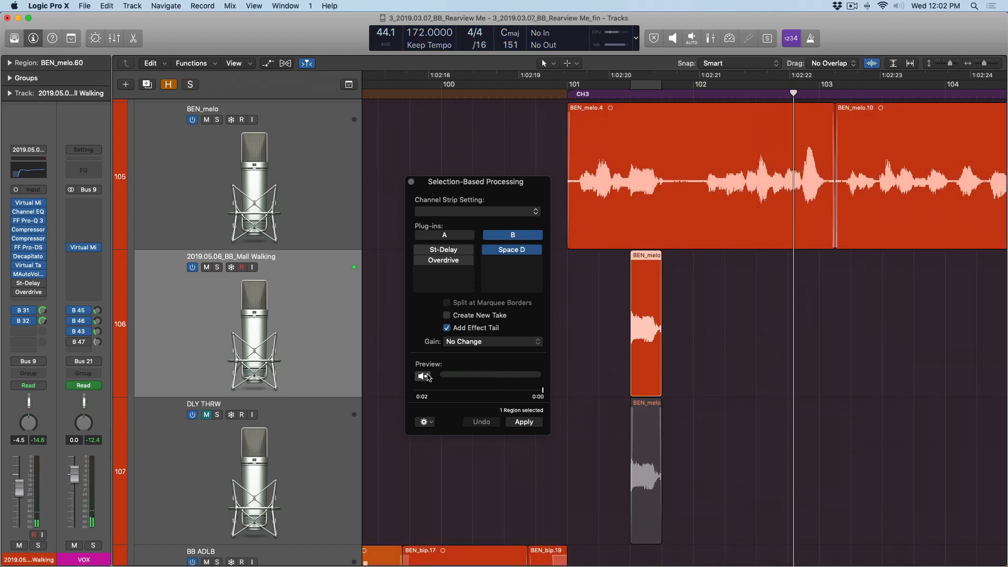